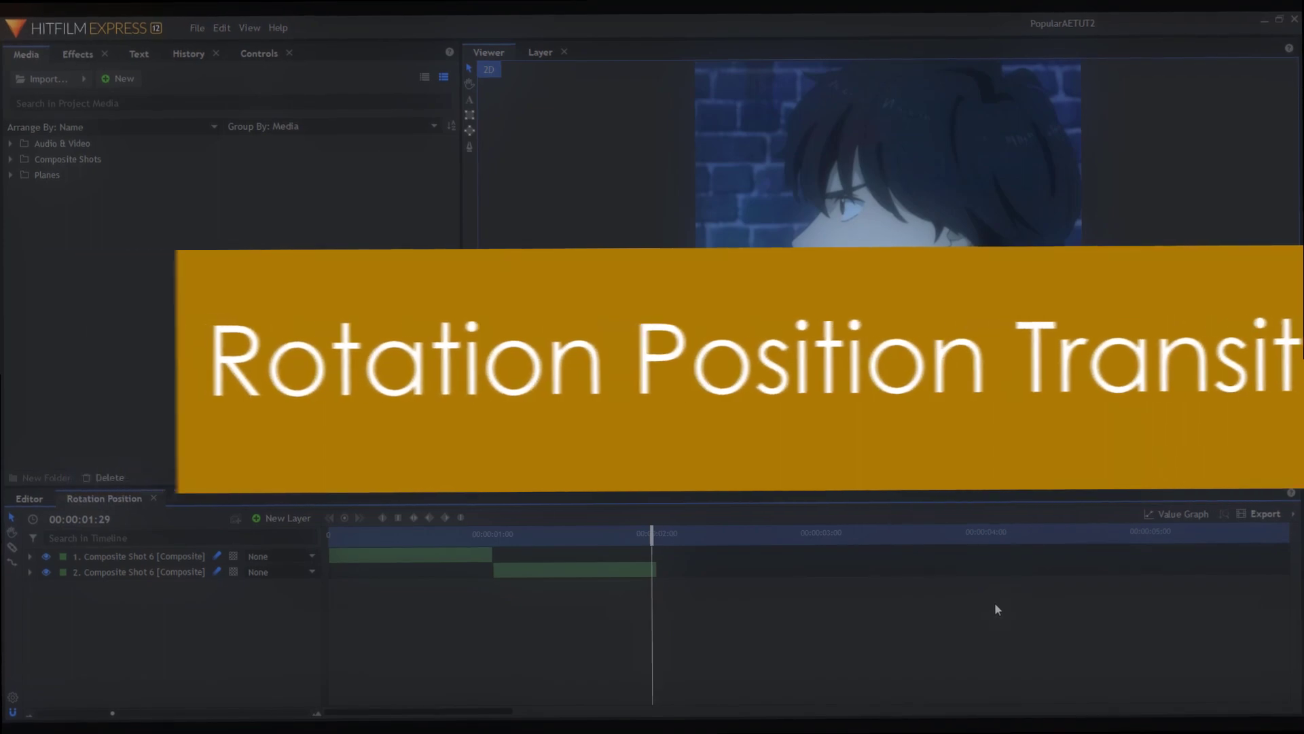
Add a grade layer above the clips and apply Spherical Warp to it.
click(285, 516)
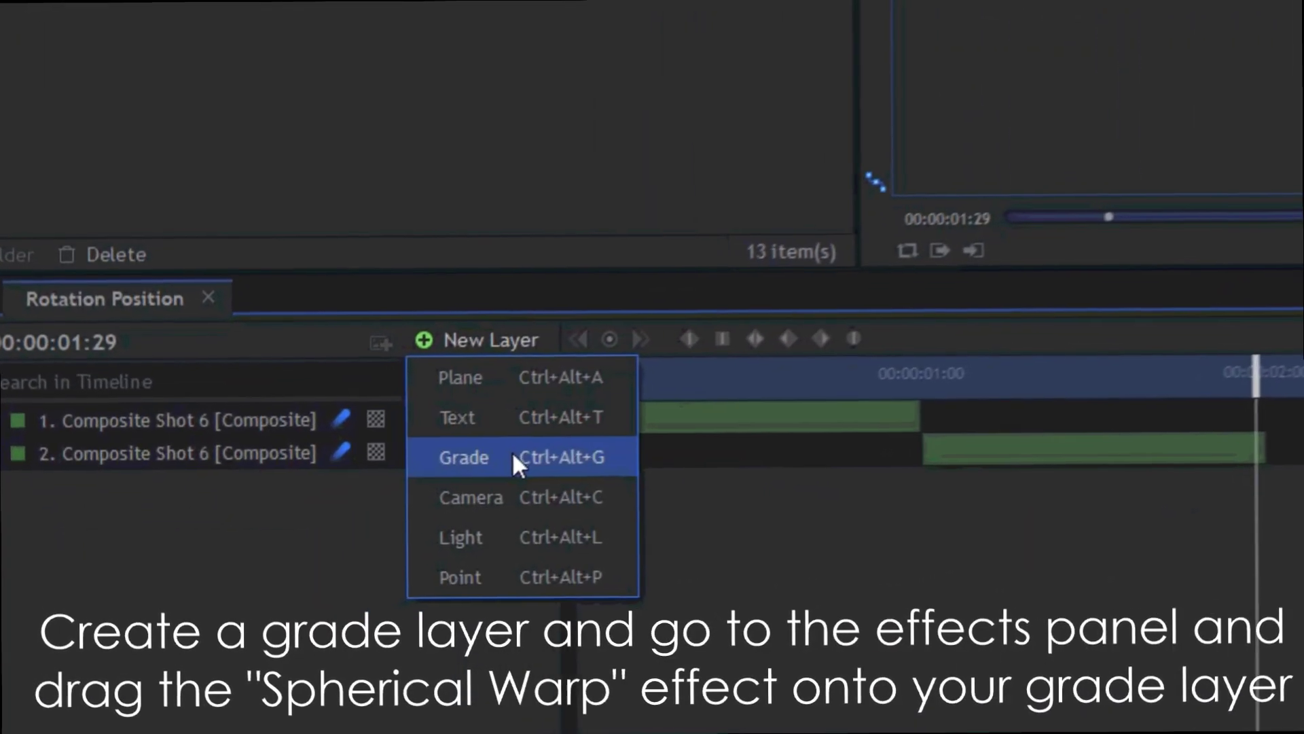
click(292, 568)
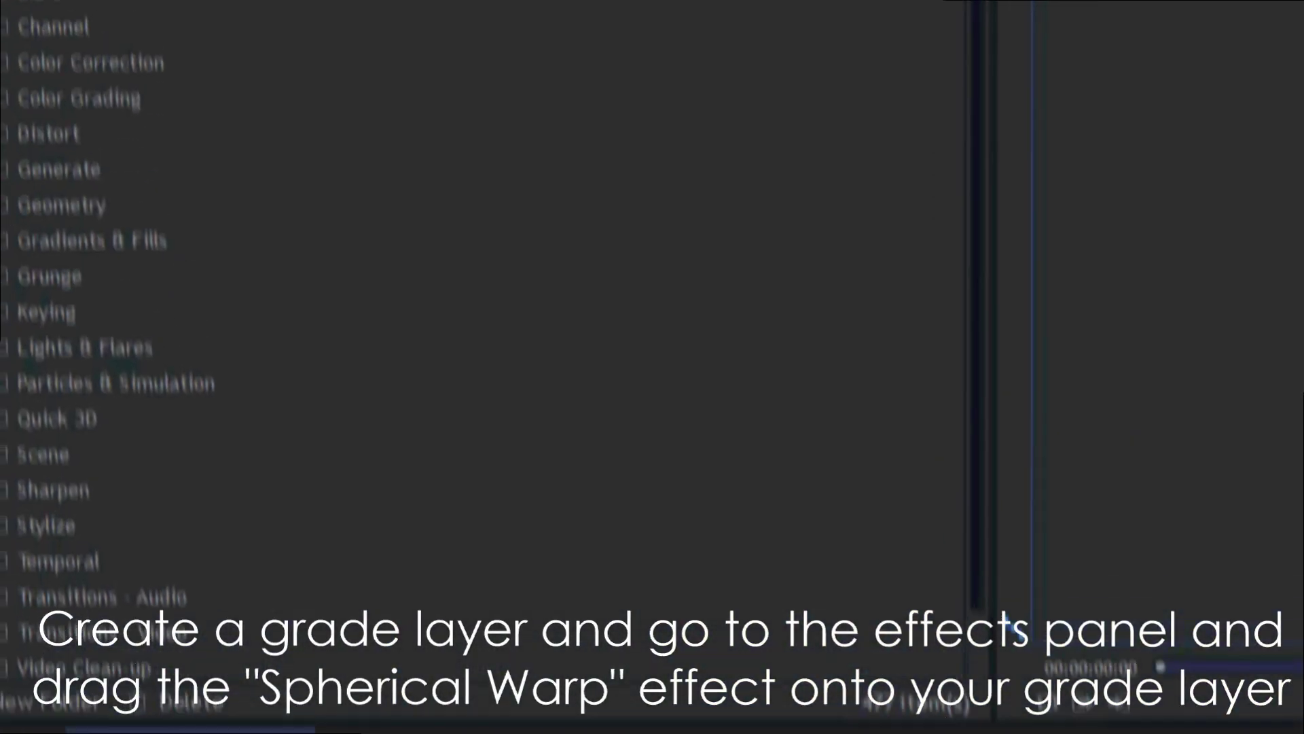
text(spher)
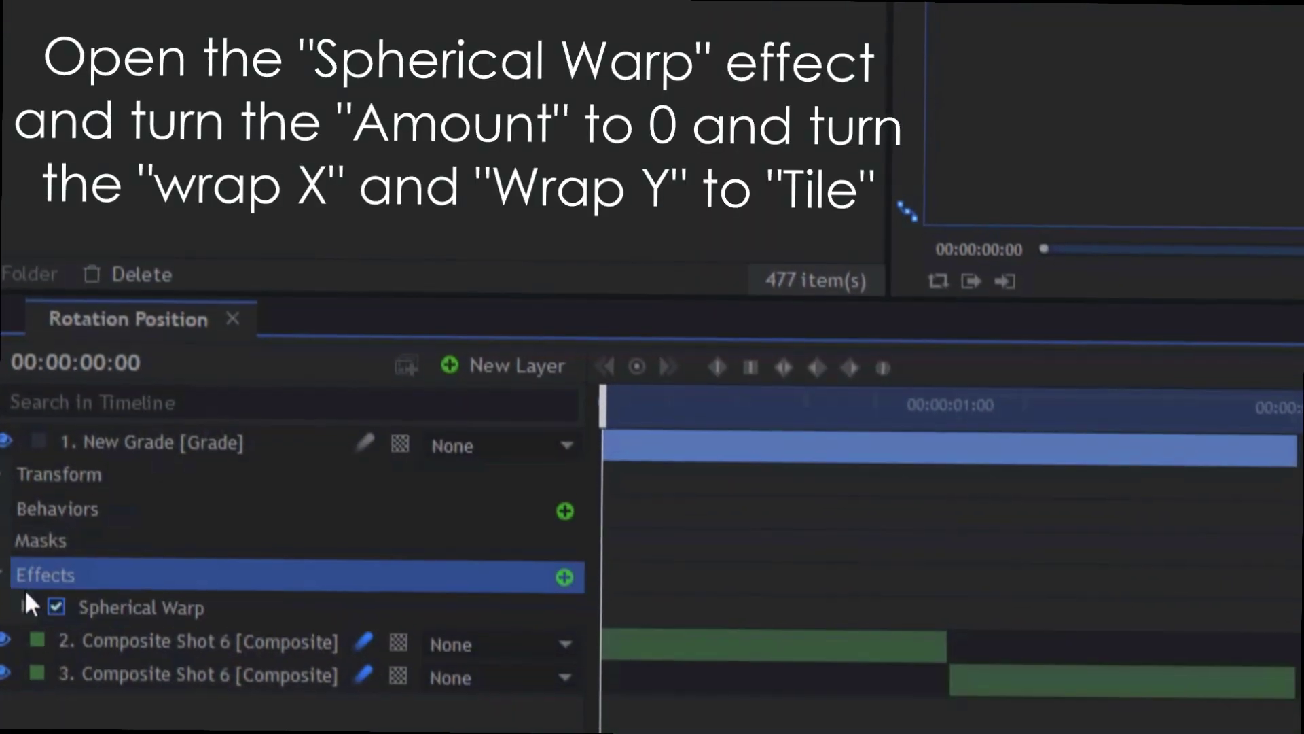
click(25, 591)
Set the Spherical Warp Amount to 0, Wrap X and Wrap Y to Tile, and keyframe Rotation.
scroll(405, 598, down, 3)
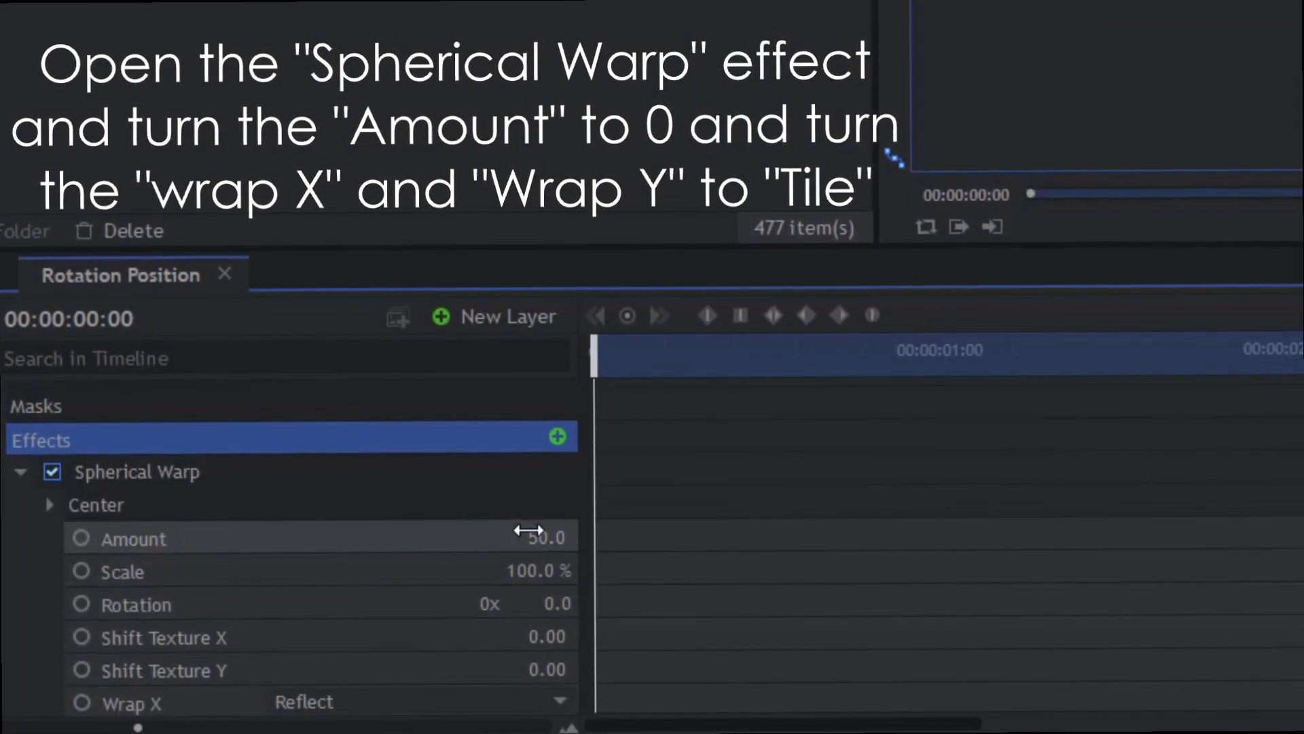
drag(528, 531, 422, 531)
scroll(675, 495, down, 3)
click(417, 602)
click(395, 674)
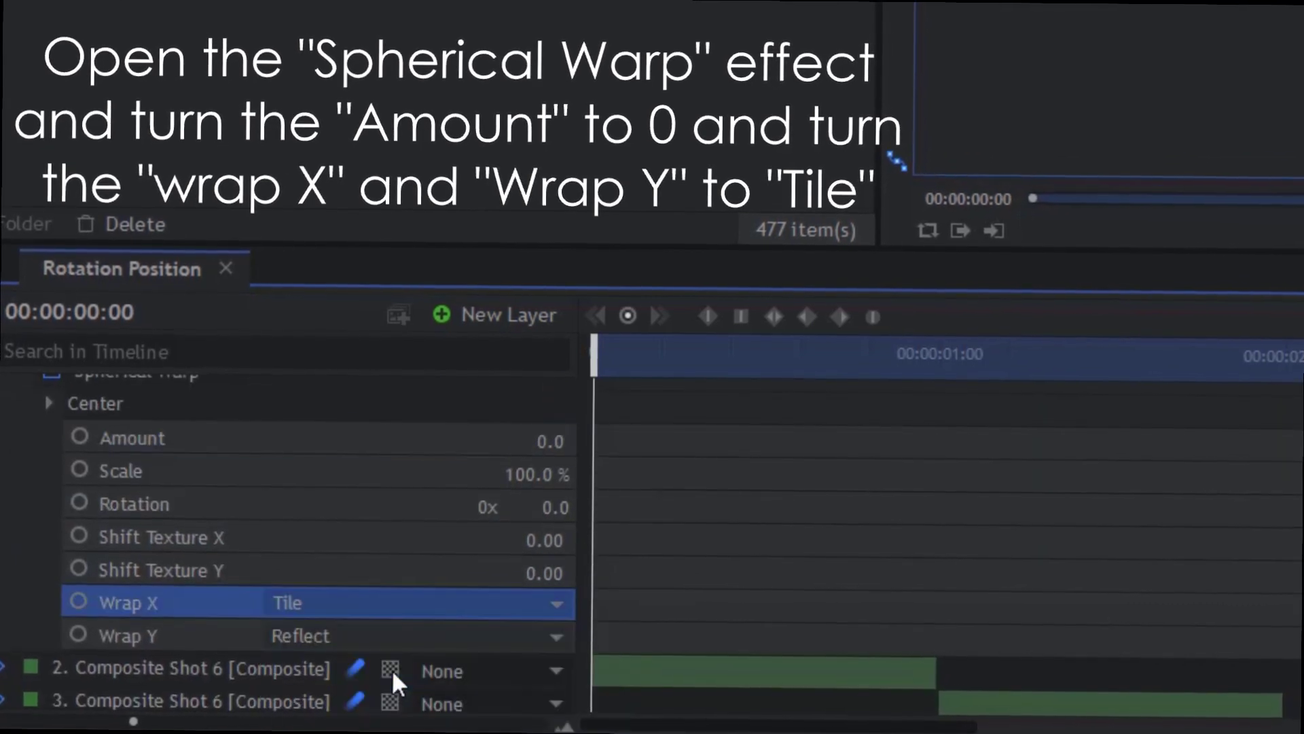
click(382, 710)
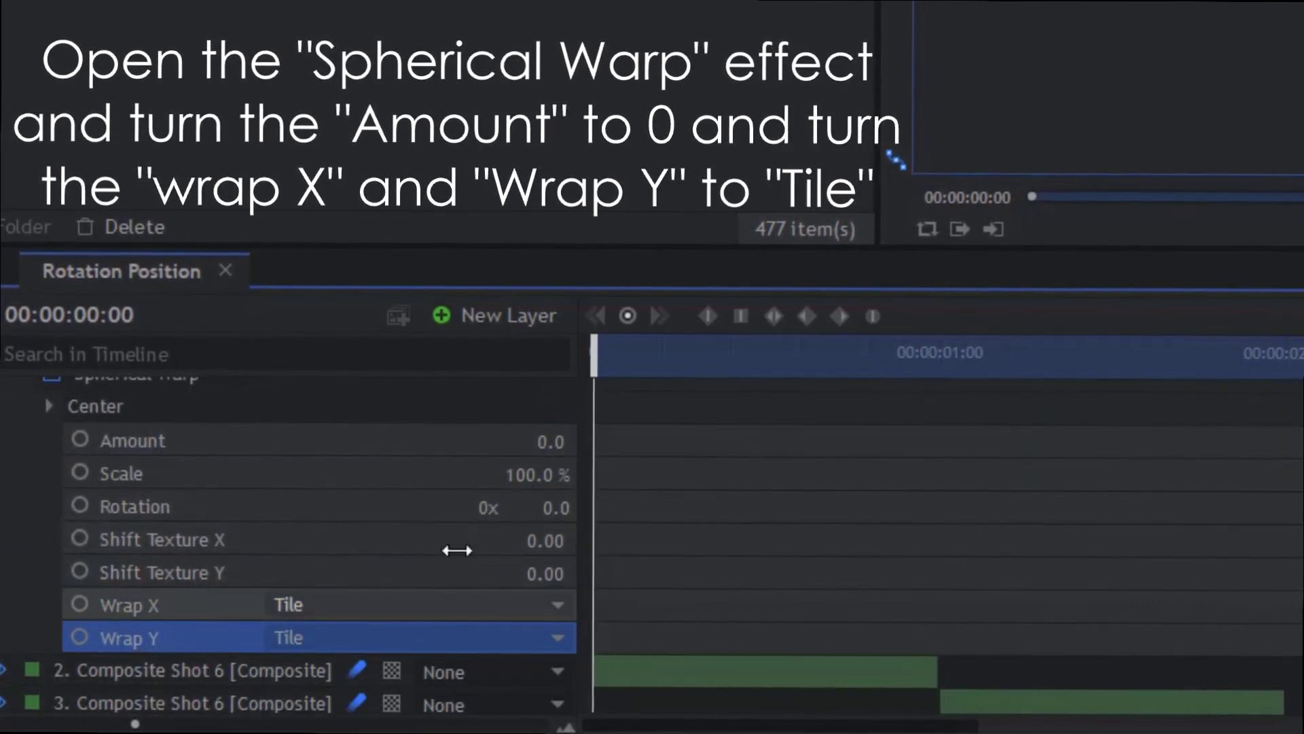
click(84, 506)
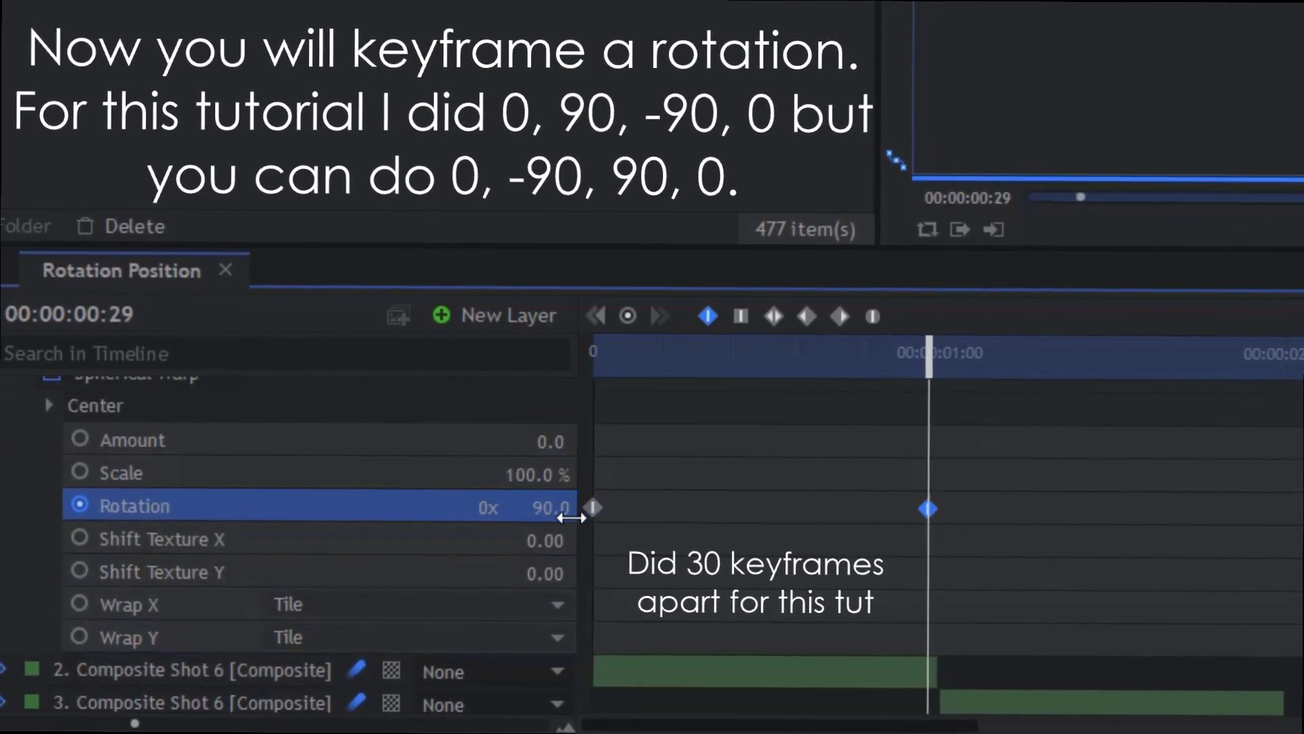
Keyframe Rotation through 90 and -90, ending at 0 at 1 second 29 frames.
key(Right)
key(Right)
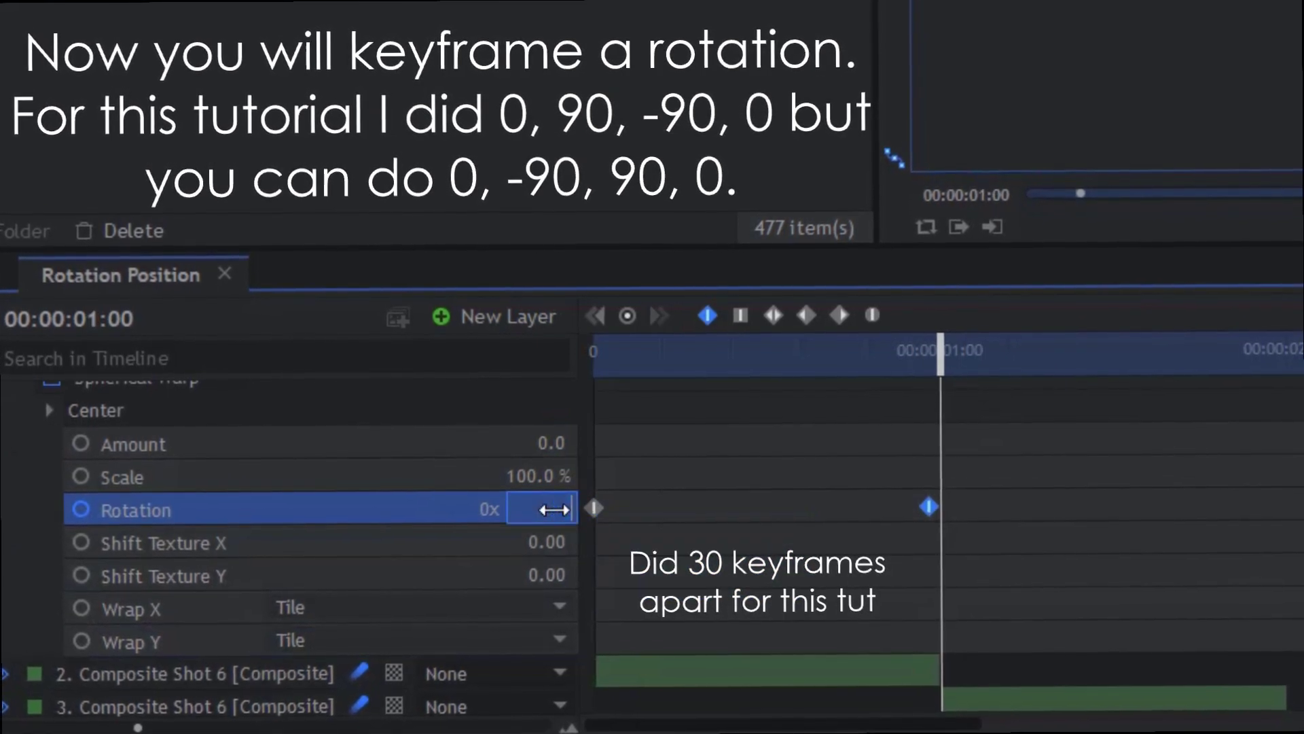
text(-90)
click(1259, 370)
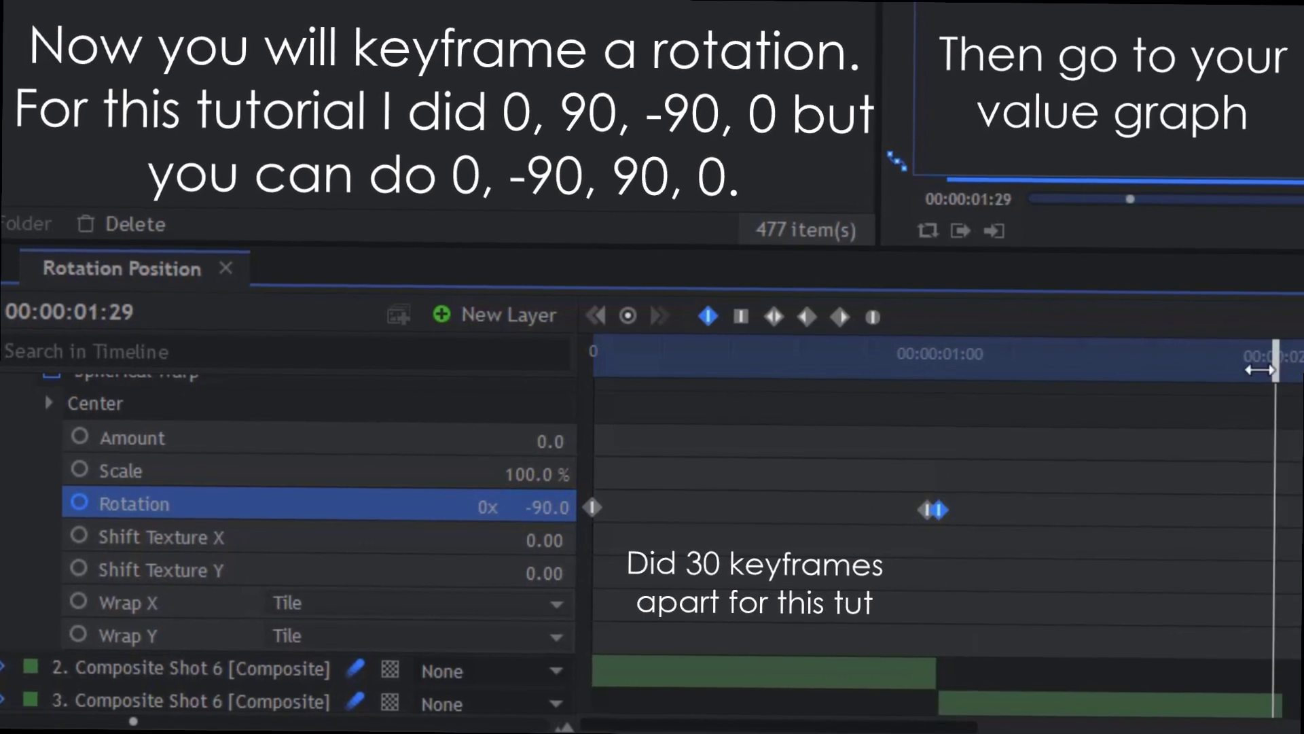
click(506, 492)
text(0)
key(Return)
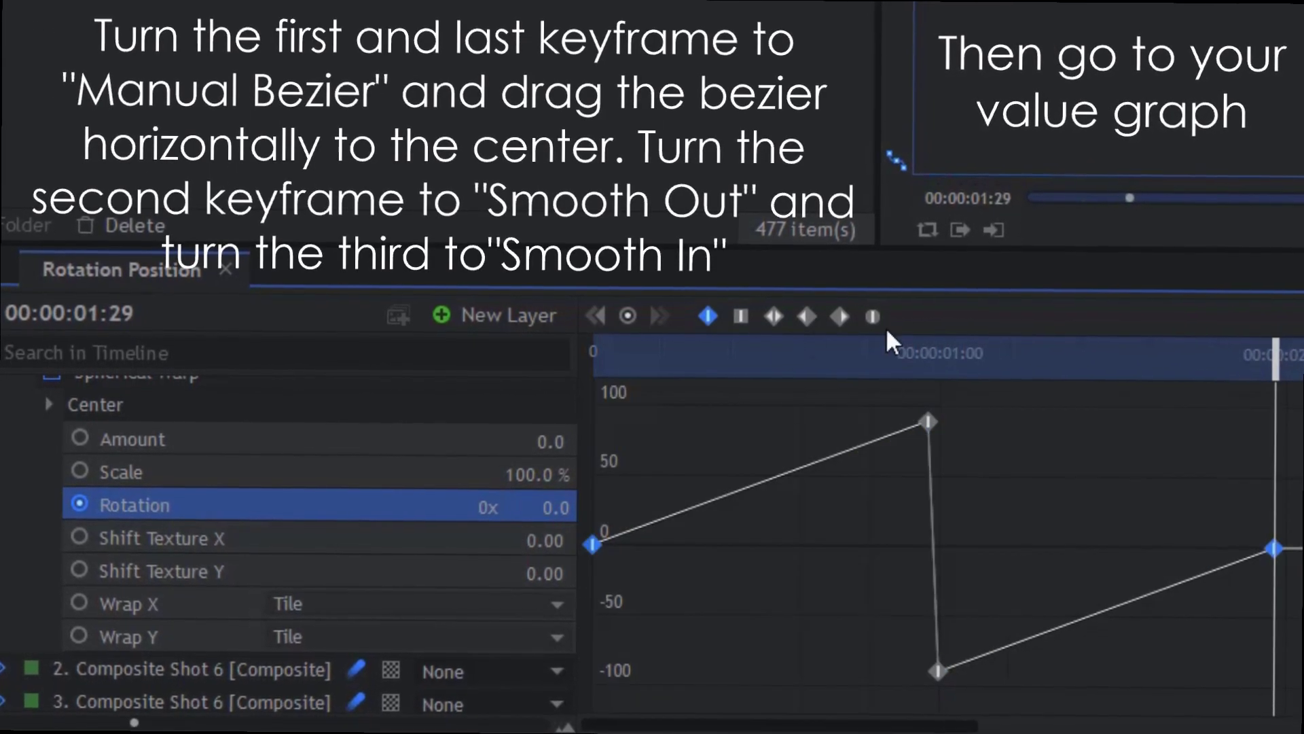
Ease the first and last Rotation keyframes toward the centre and scrub to preview.
drag(760, 545, 929, 544)
drag(1108, 545, 939, 544)
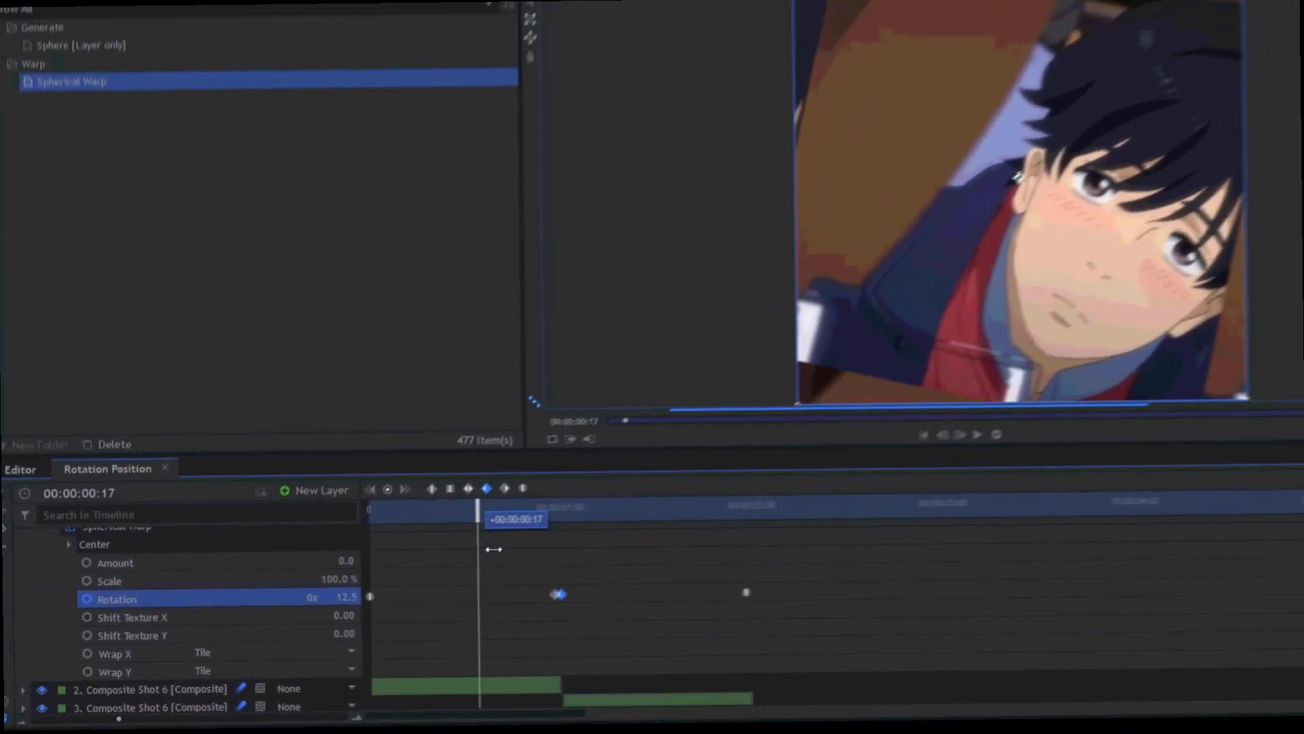
drag(494, 549, 700, 551)
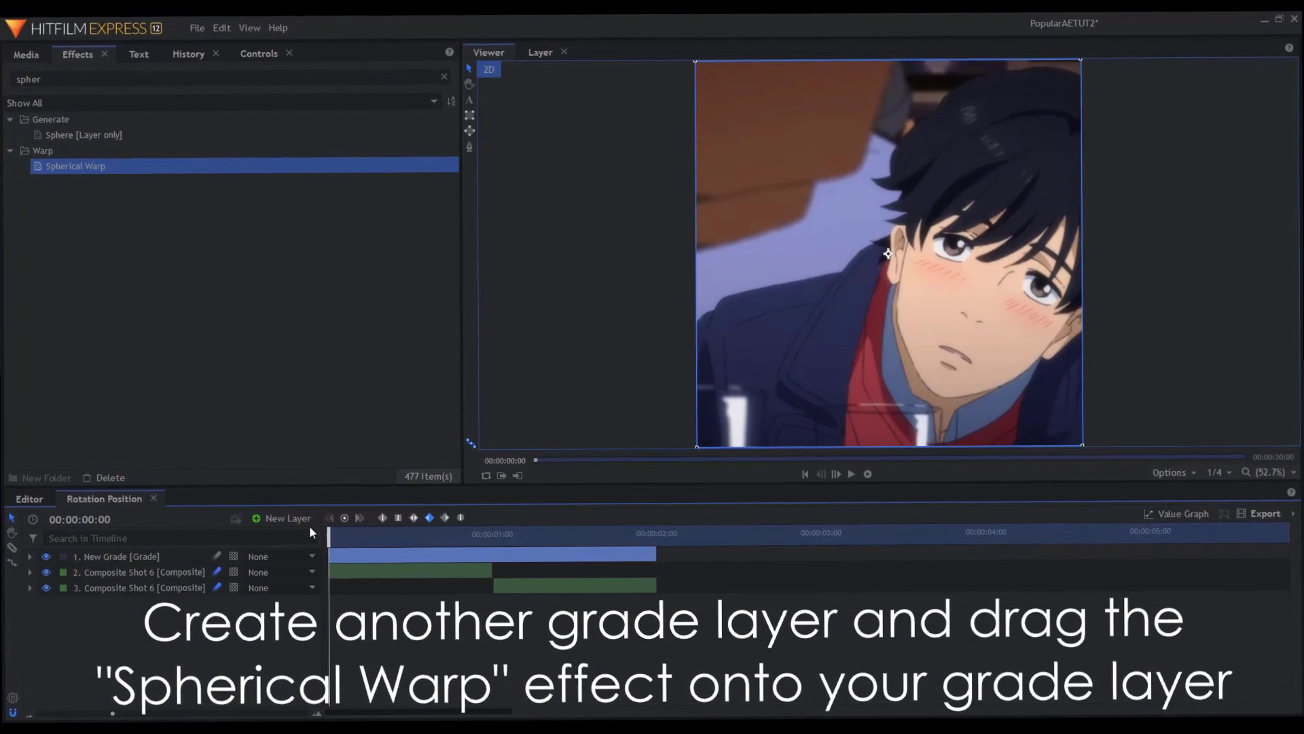
Add another grade layer and trim it to 2 seconds.
click(288, 519)
click(283, 574)
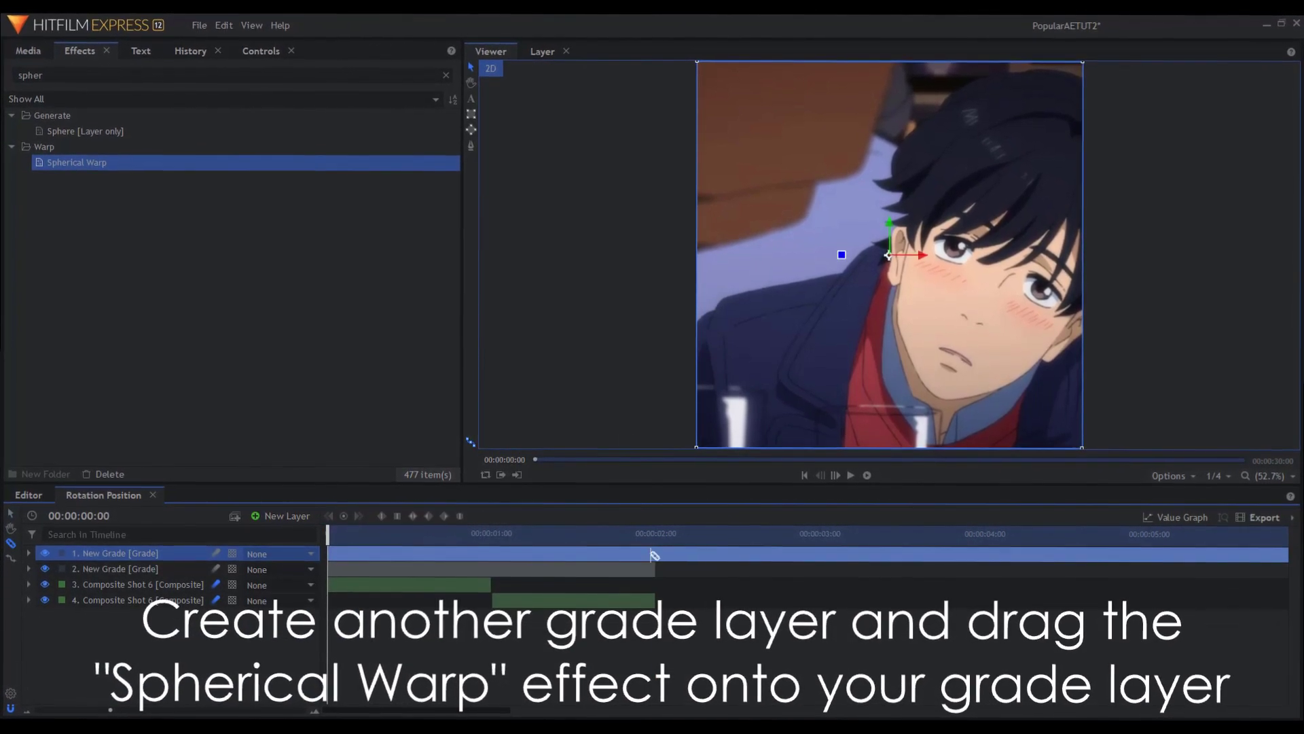
click(654, 555)
right_click(673, 555)
click(704, 500)
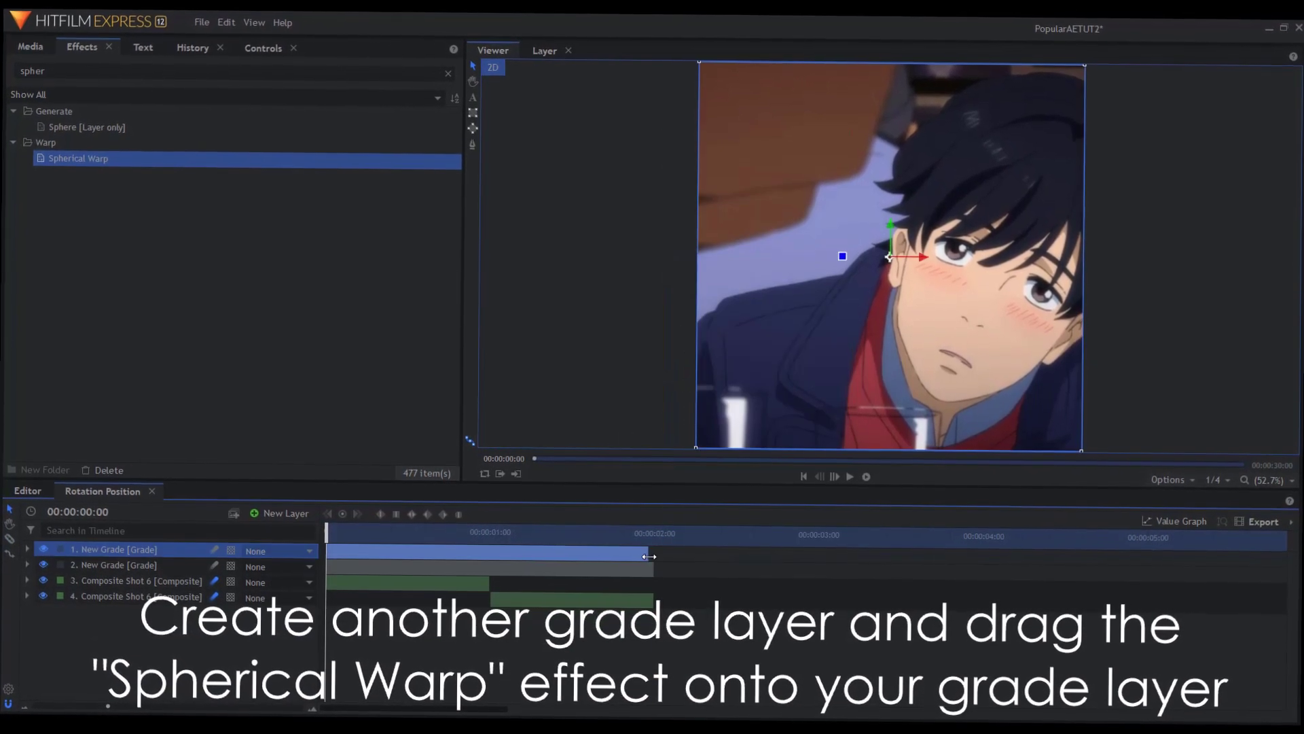
Apply Spherical Warp to the new grade layer with Amount 0.
drag(72, 157, 141, 557)
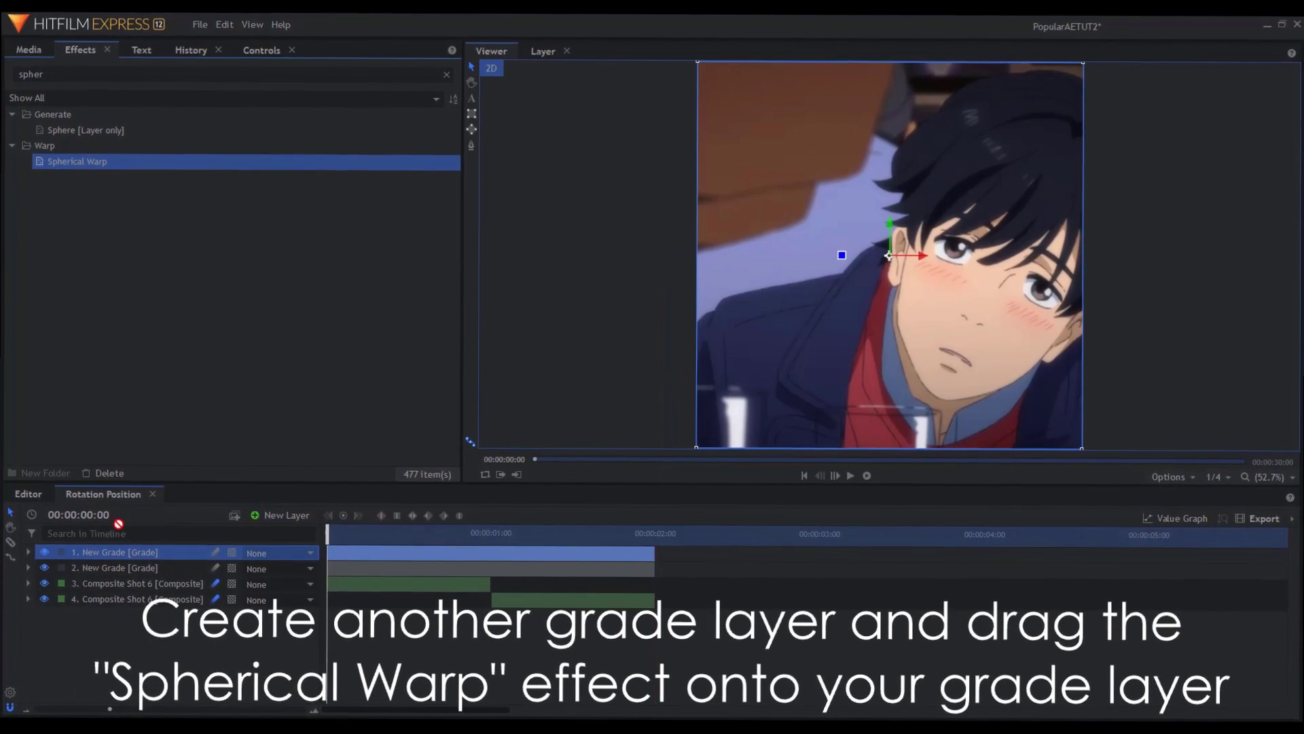
click(57, 636)
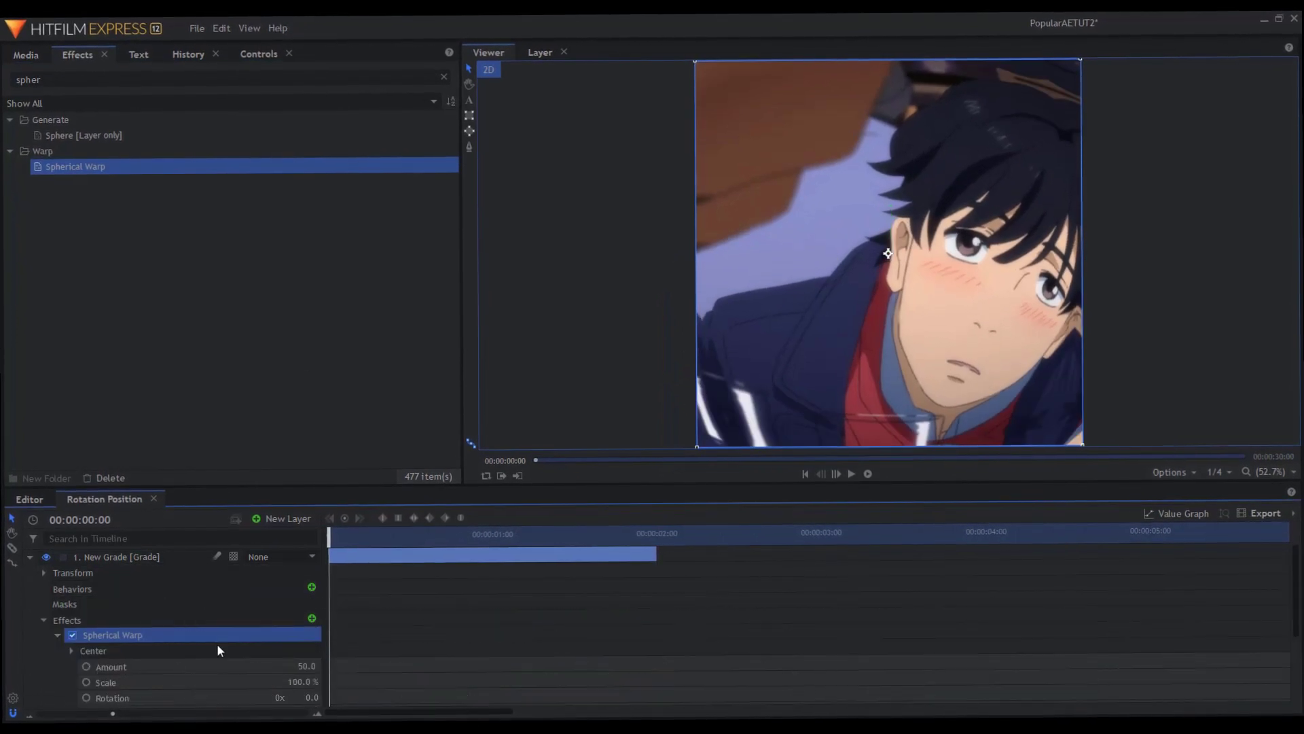
double_click(316, 622)
text(0)
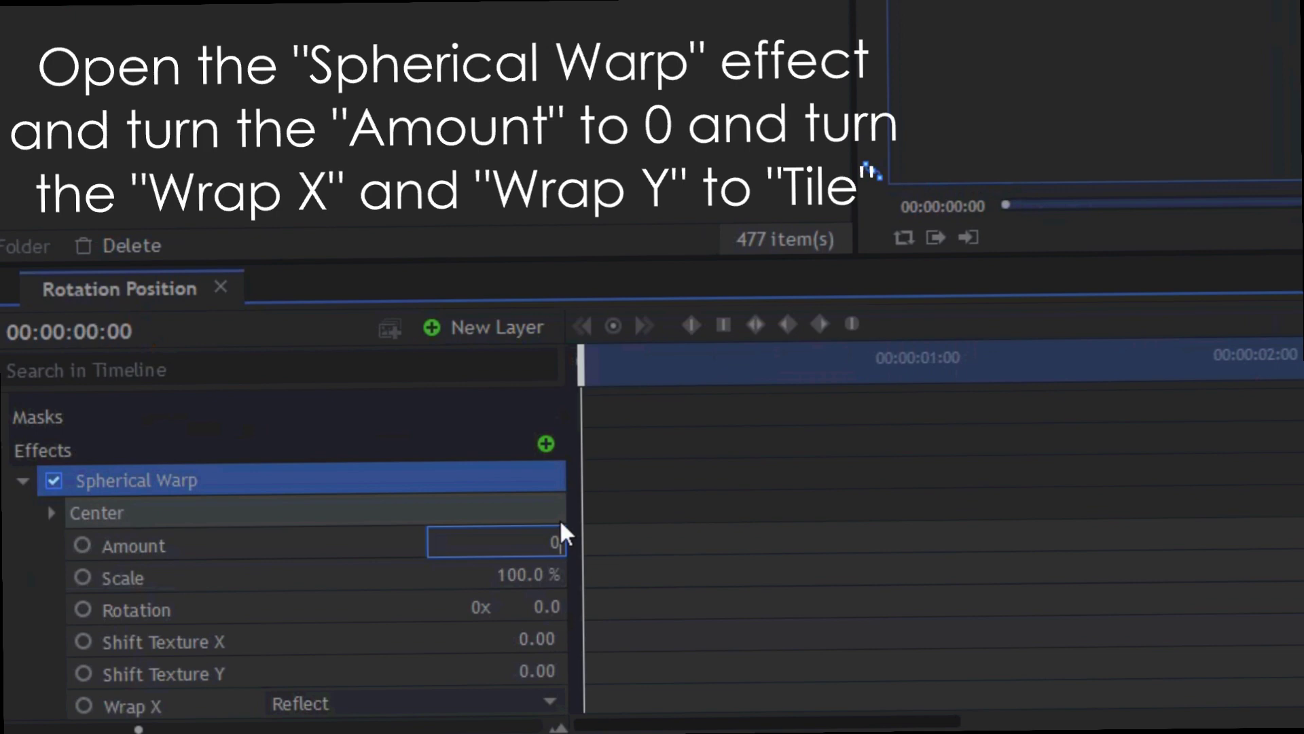
key(Return)
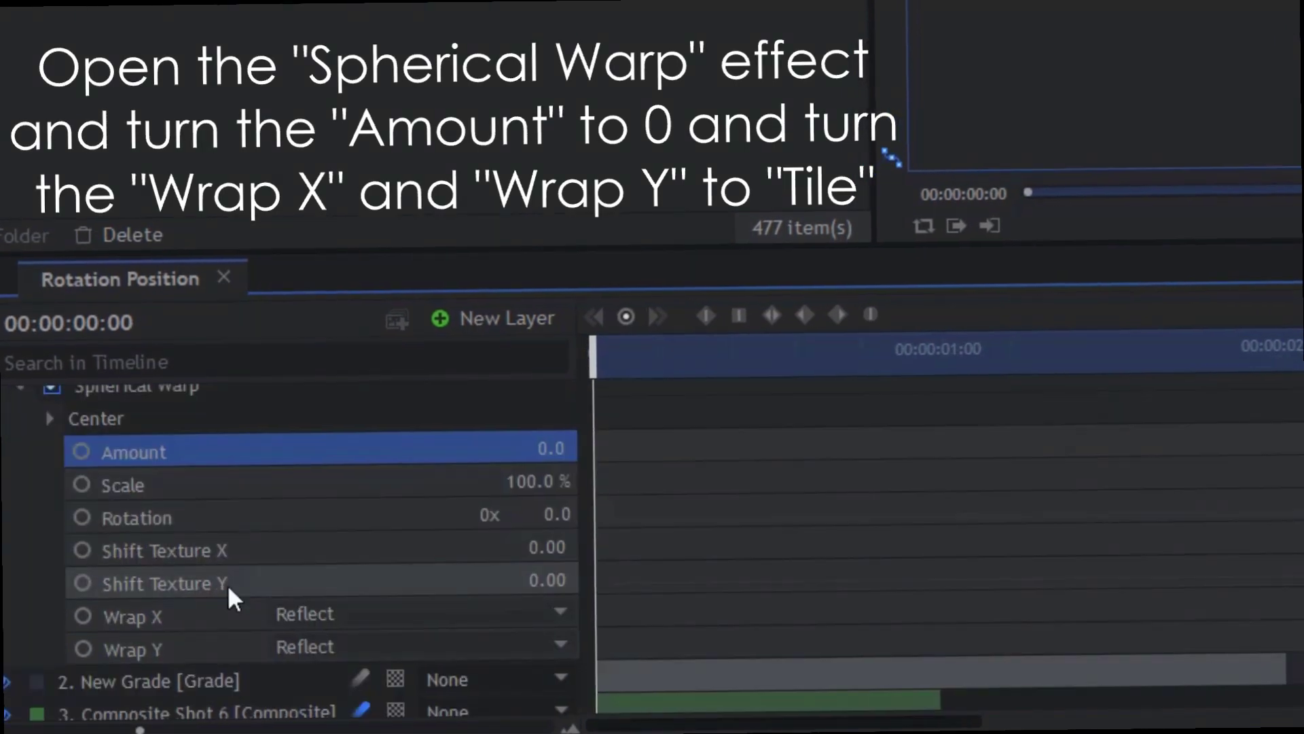
Set Wrap X and Wrap Y to Tile and keyframe Shift Texture X at 0.
click(95, 523)
scroll(96, 524, up, 1)
click(370, 659)
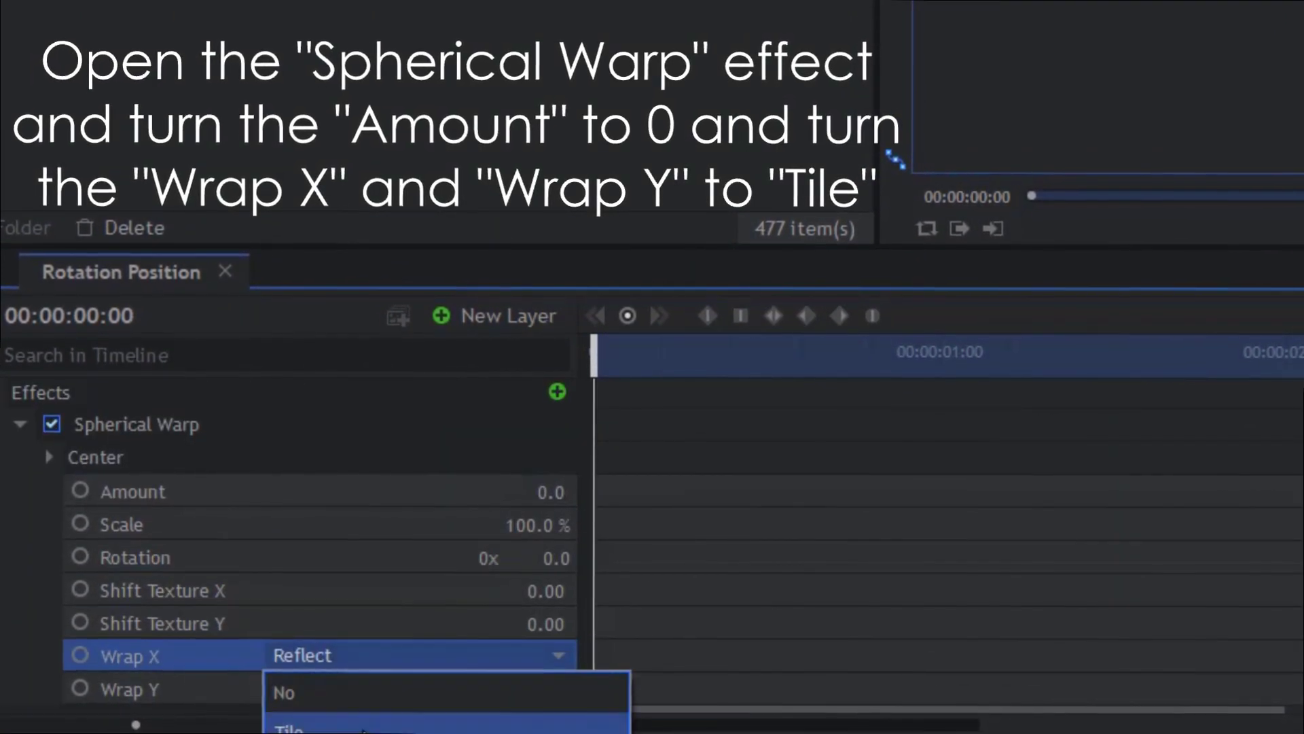
click(364, 728)
click(358, 687)
click(365, 613)
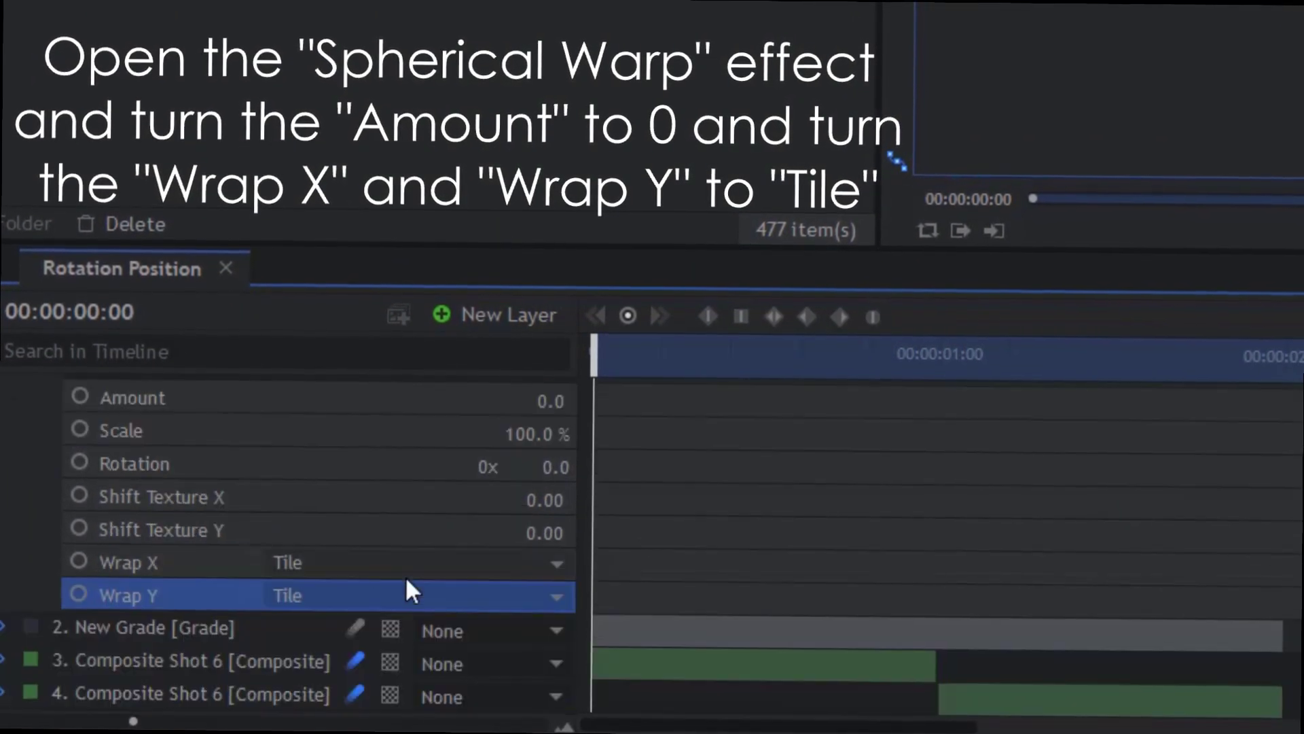
click(80, 497)
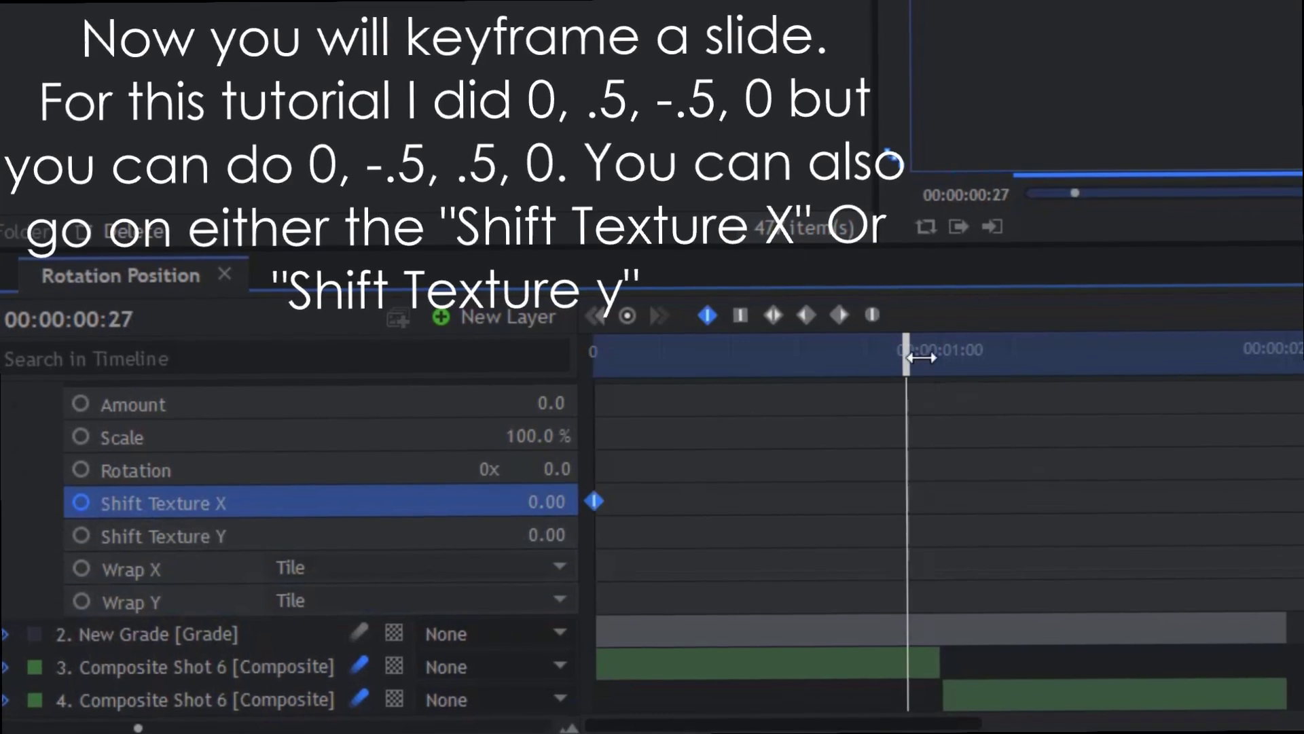
Key Shift Texture X at 0.50, ease the end keys, Smooth Out the 0.50 and Smooth In the -0.50.
drag(524, 508, 535, 512)
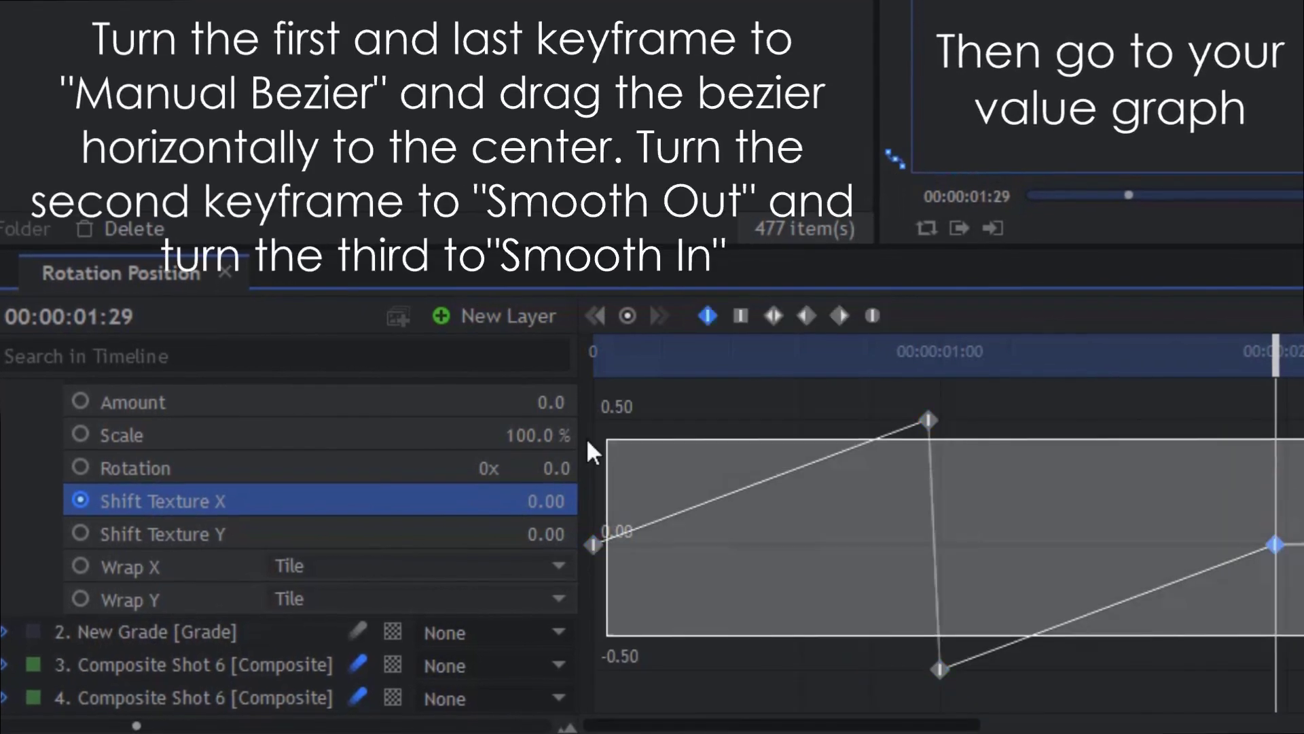
drag(589, 442, 590, 443)
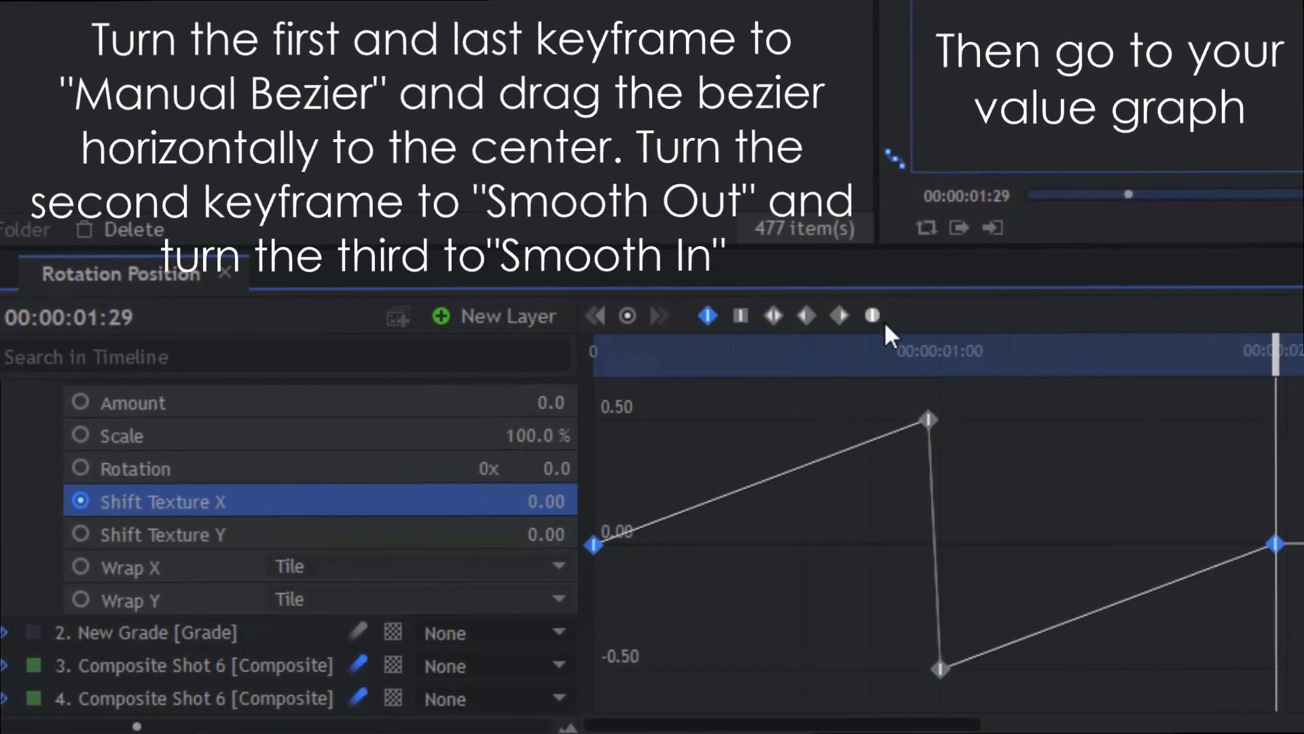
drag(1121, 547, 1033, 547)
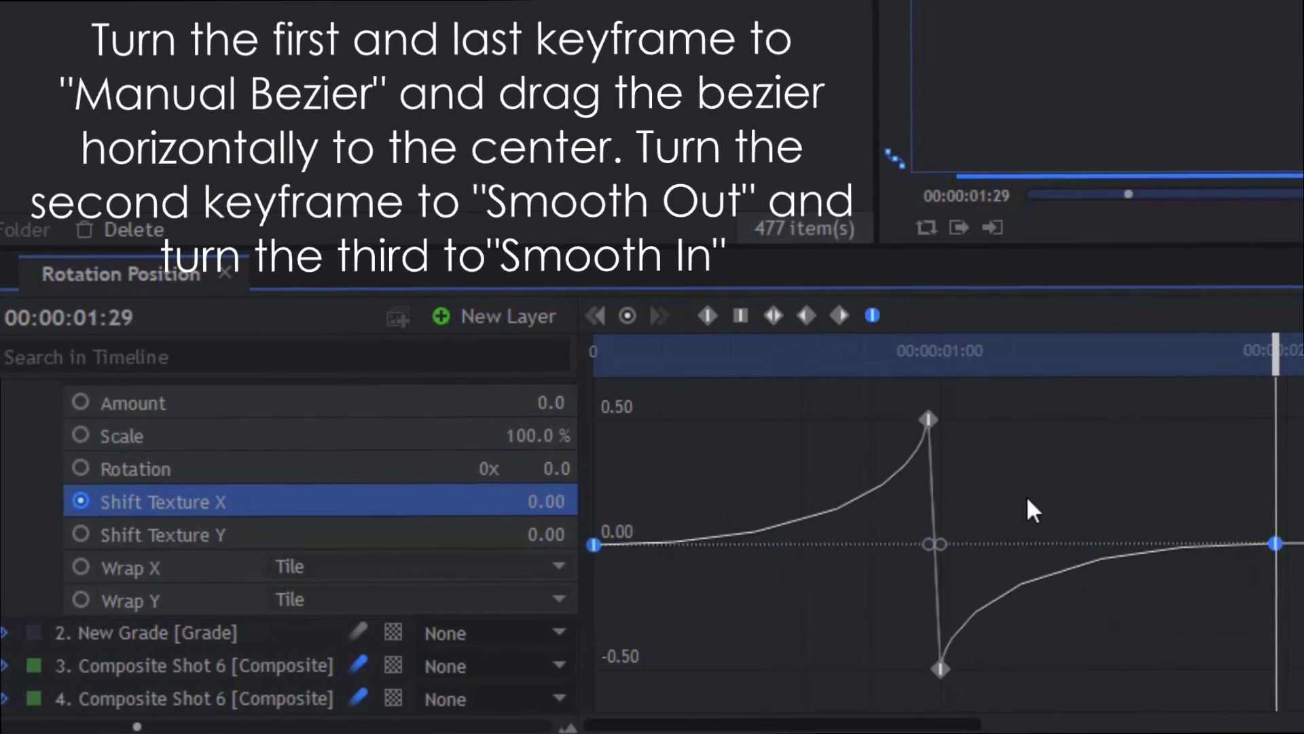
click(928, 420)
click(942, 667)
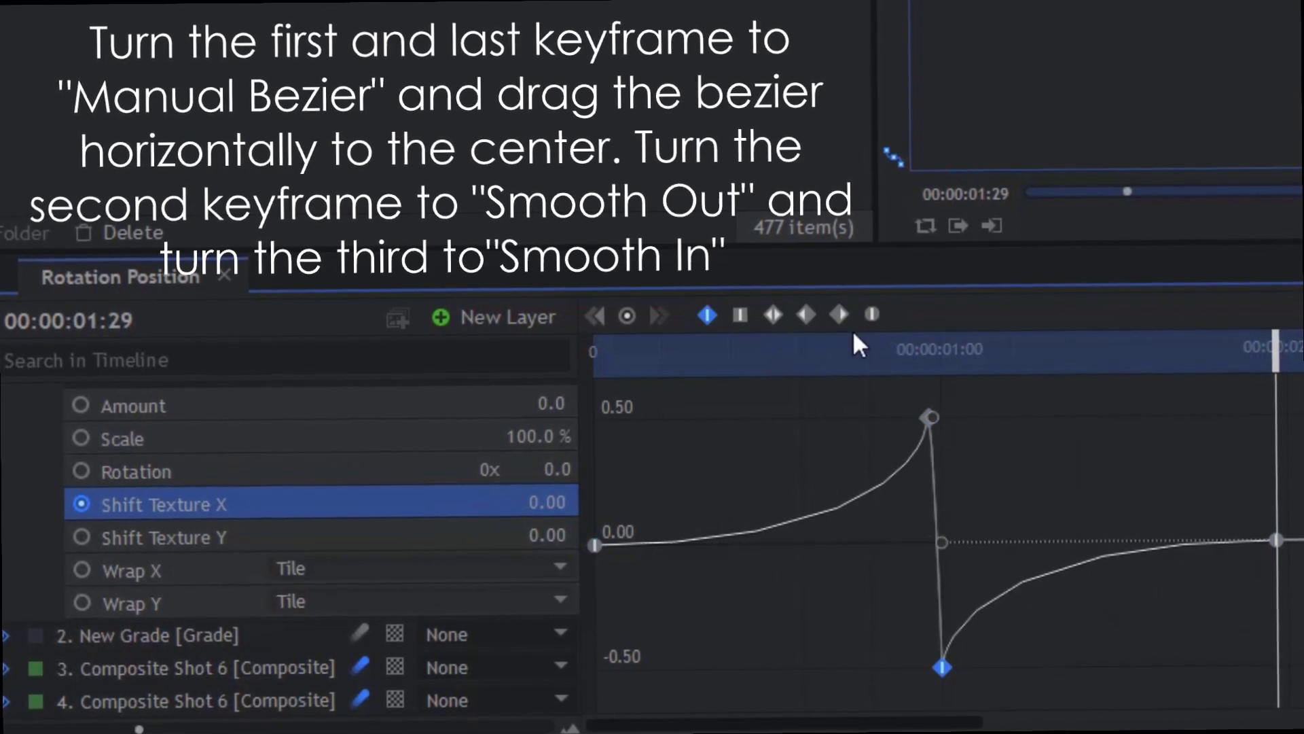
click(806, 314)
Return to the start, collapse the layer properties, and scrub to preview the slide.
drag(625, 353, 593, 354)
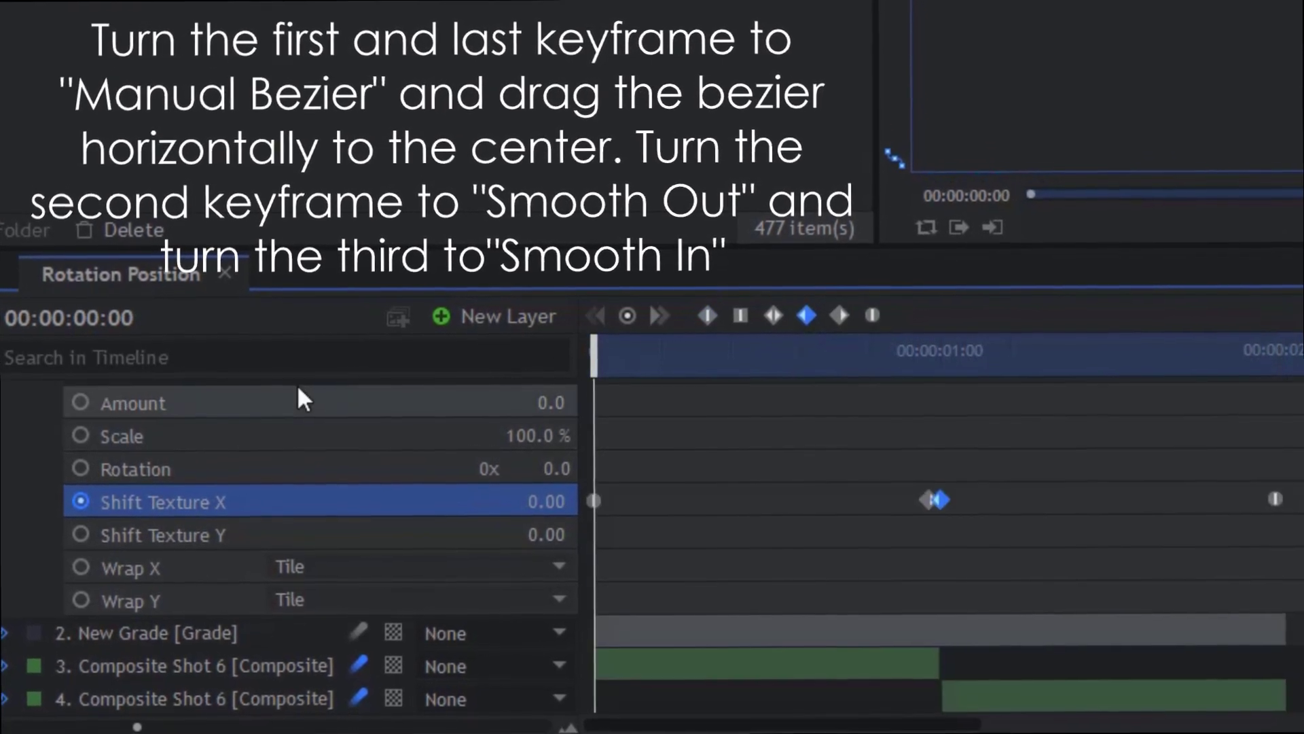
right_click(296, 392)
click(407, 584)
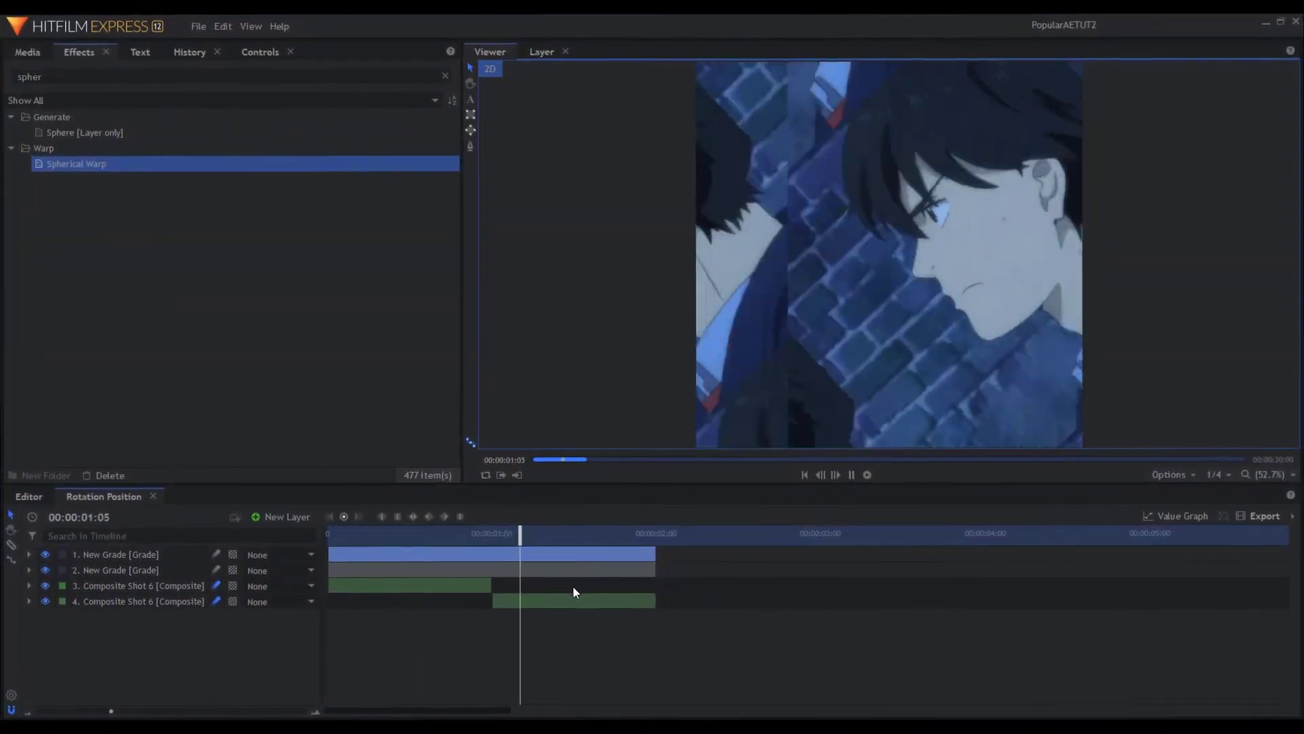
drag(480, 533, 370, 534)
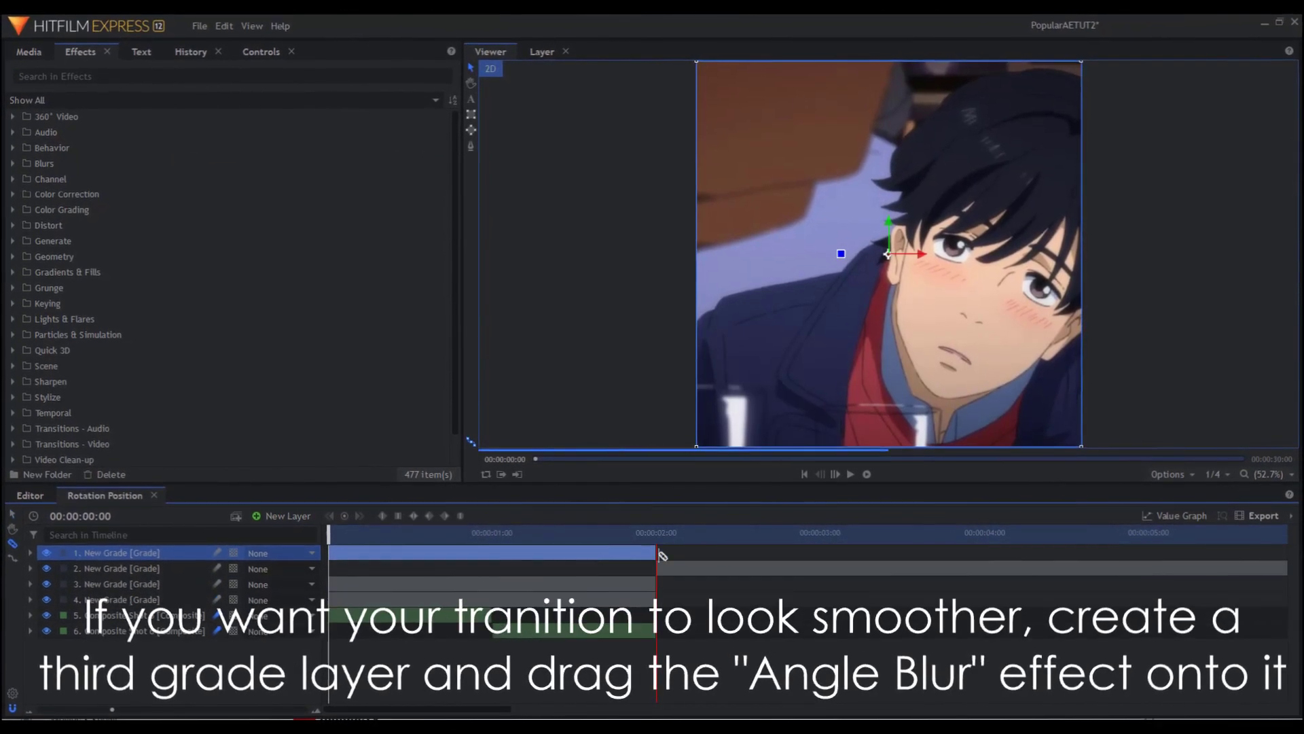
Search 'angle' and apply Angle Blur to the third grade layer, selecting its Length property.
click(97, 72)
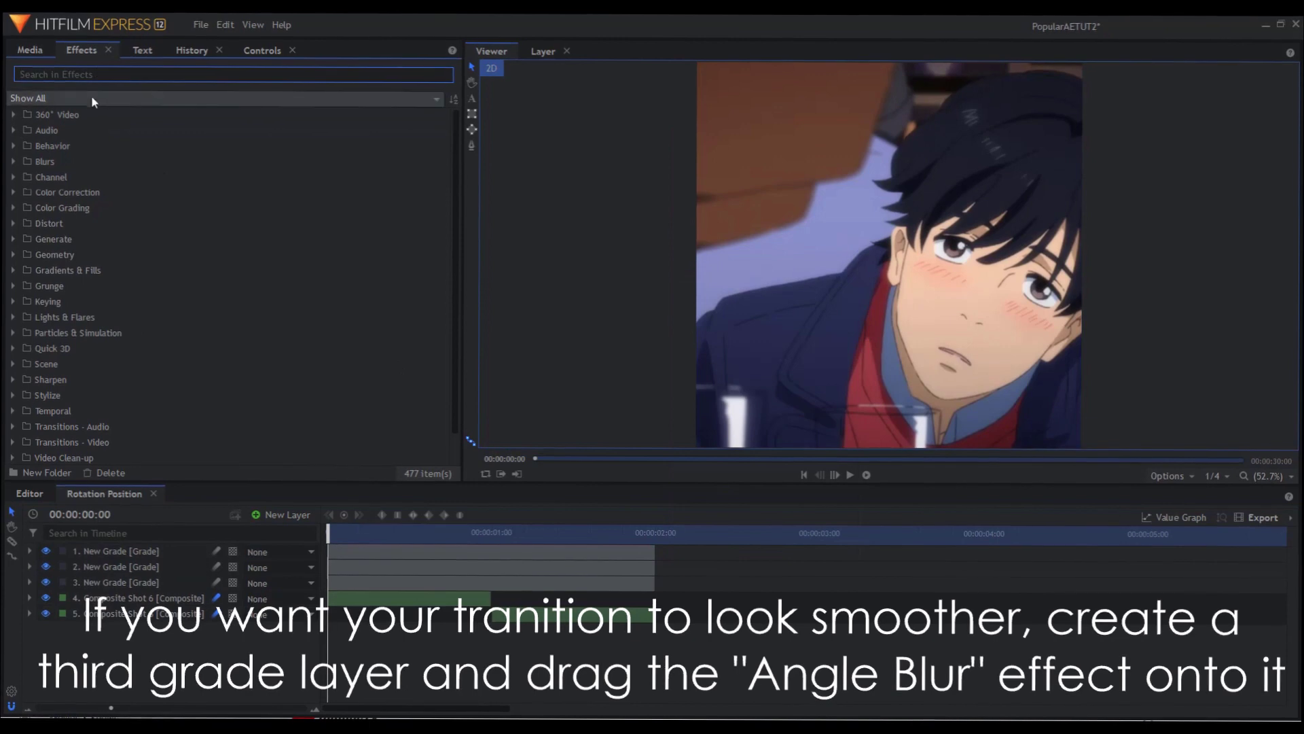
text(angle)
click(87, 133)
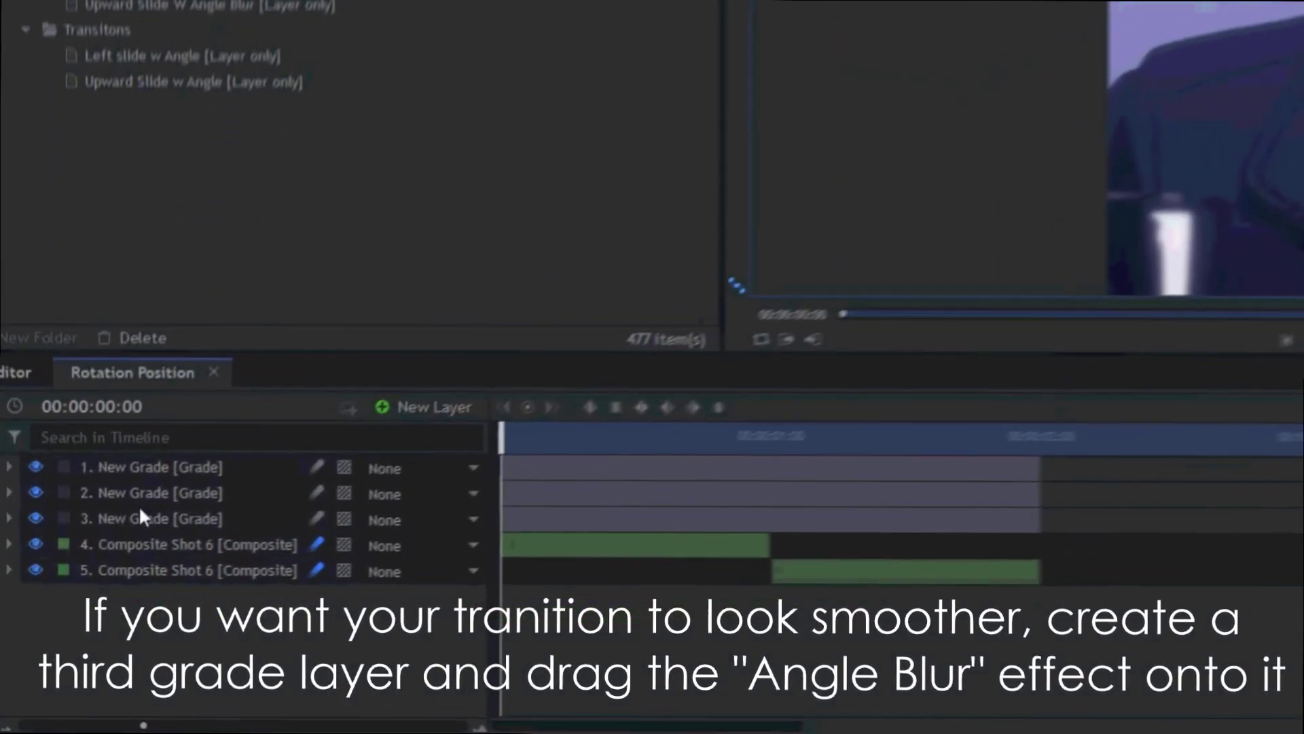
drag(109, 598, 115, 553)
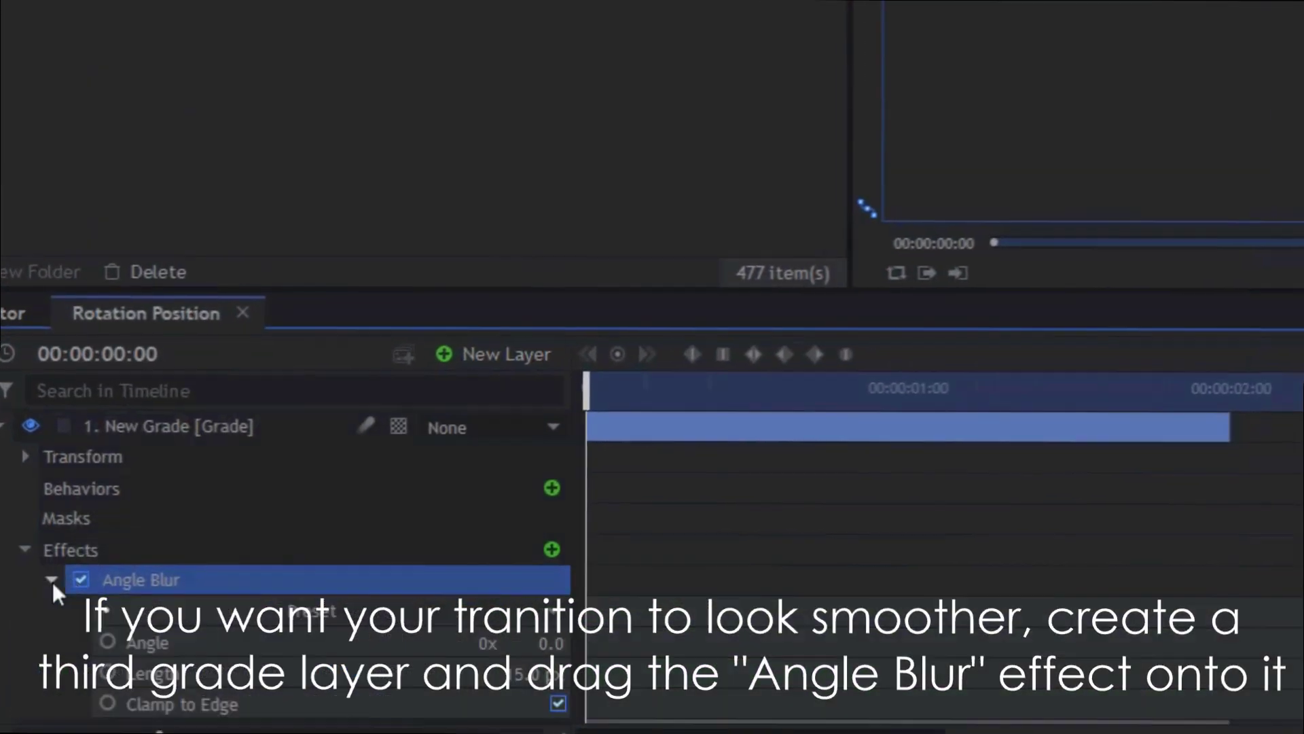
click(535, 588)
Keyframe Angle Blur Length from 0 px up to 90 px around the one-second cut.
click(112, 587)
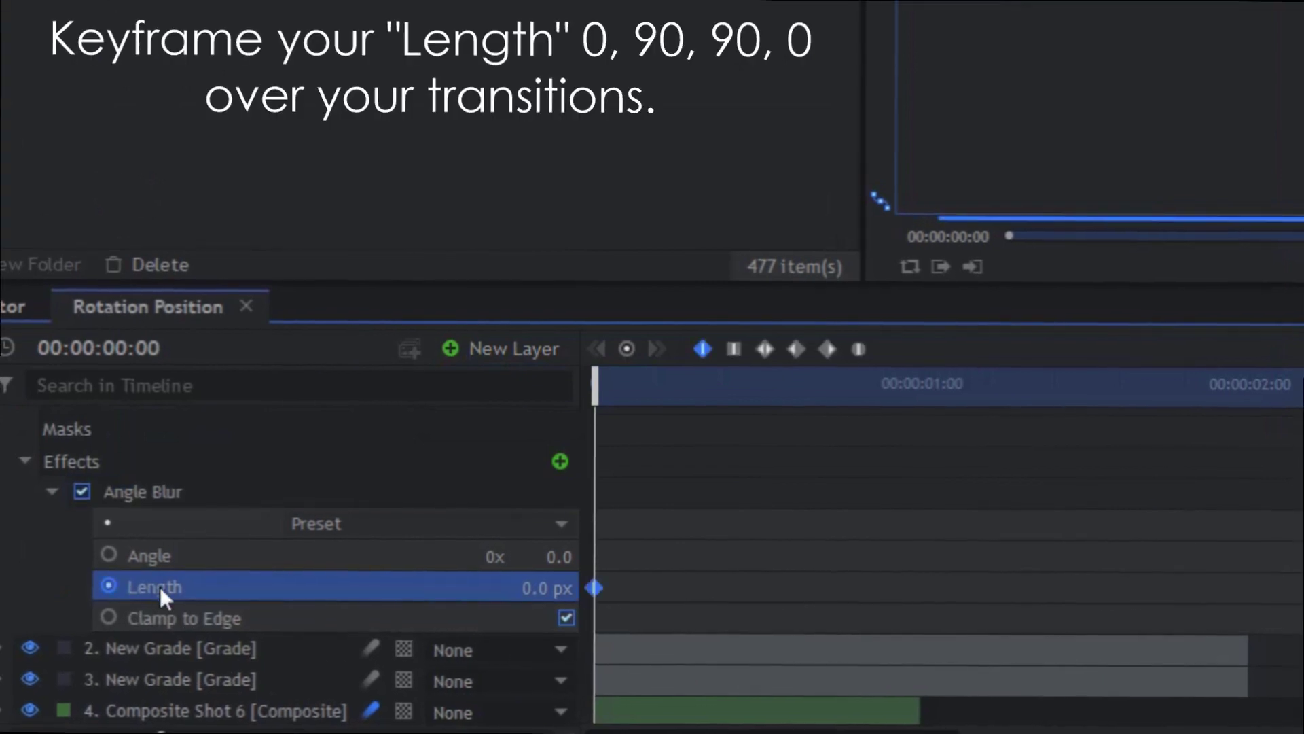
scroll(160, 586, down, 1)
drag(923, 381, 912, 380)
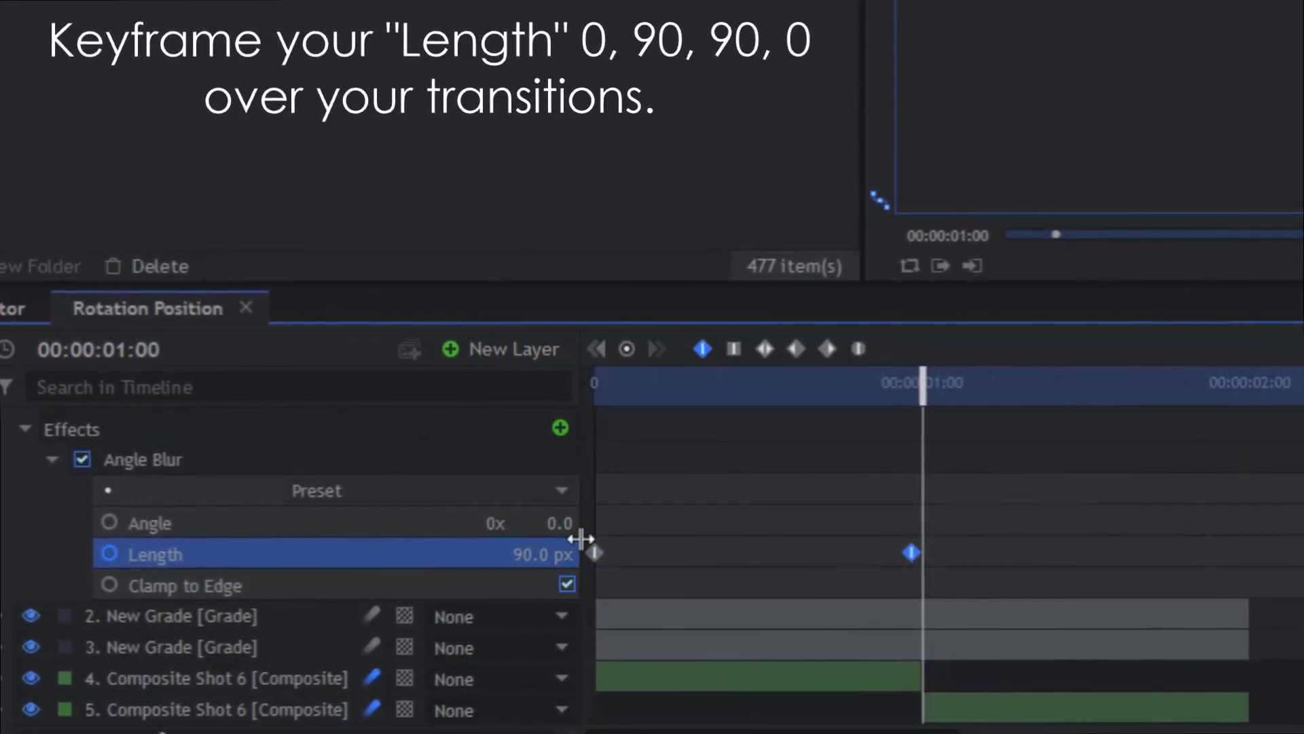
click(627, 348)
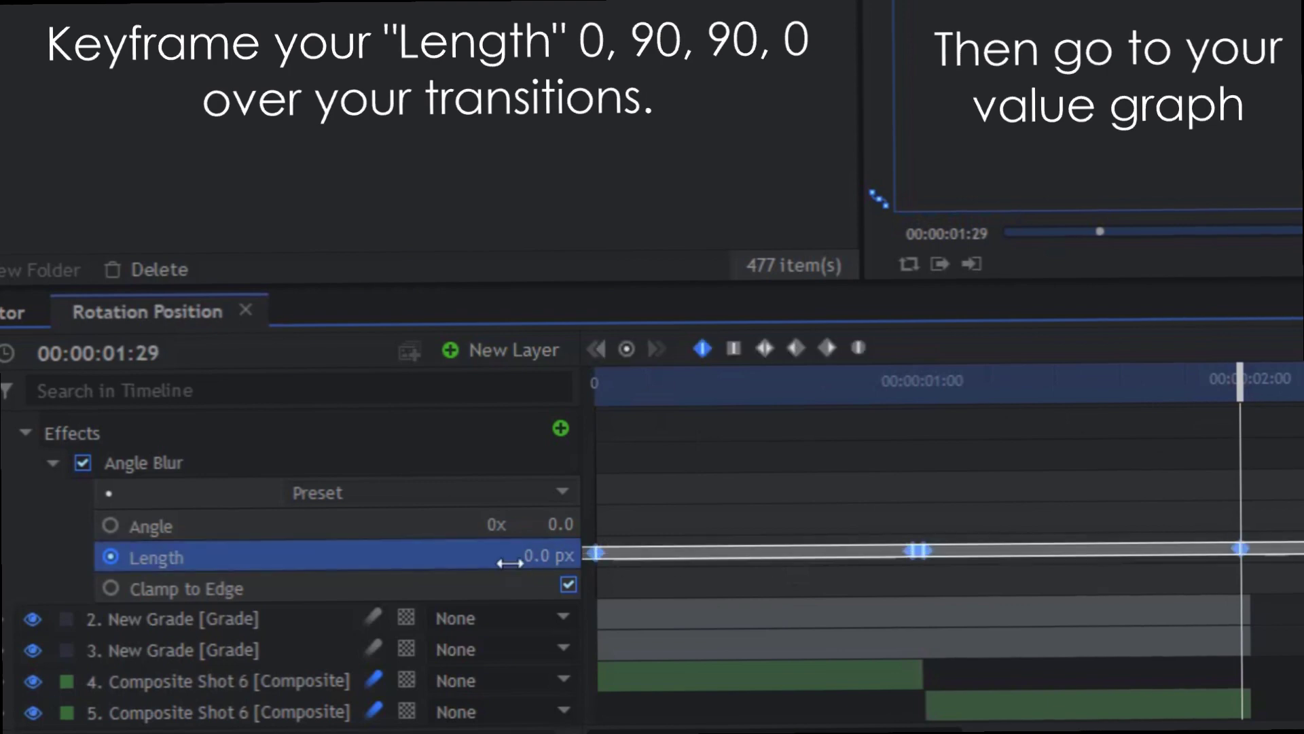
drag(884, 506, 1291, 693)
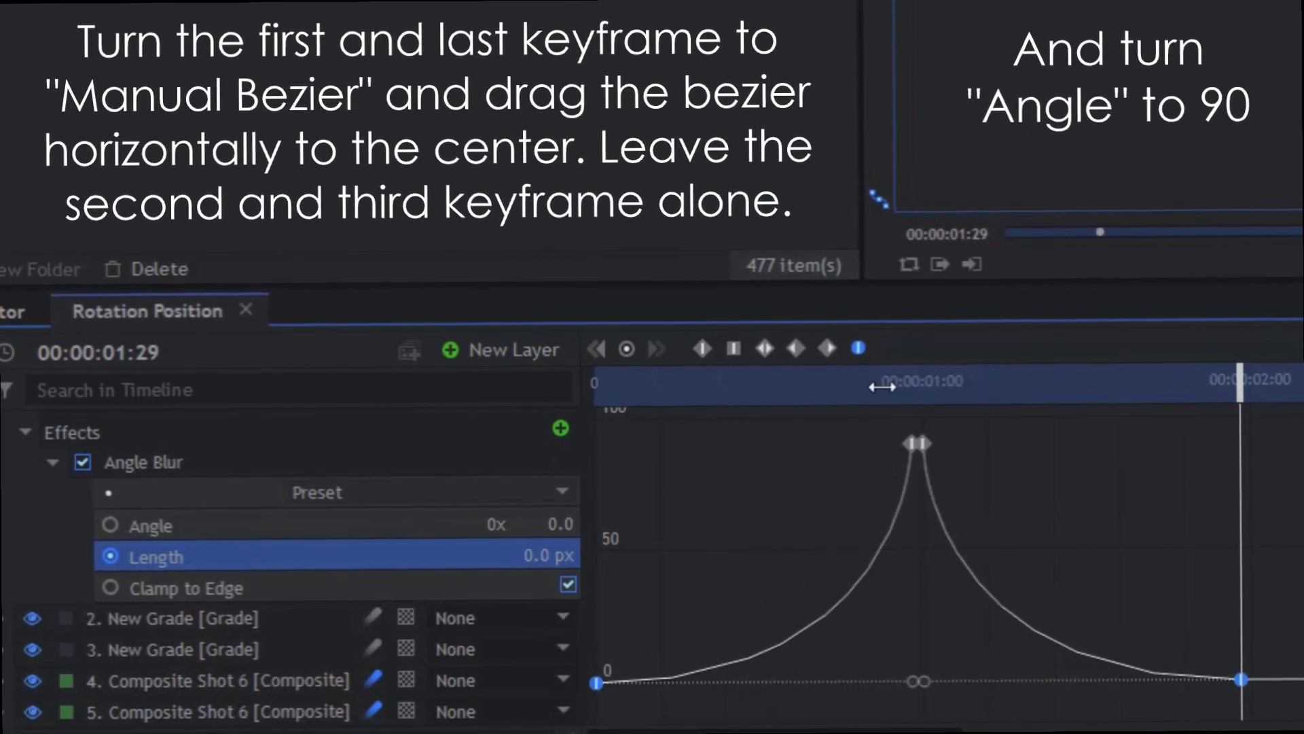
Set the blur Angle to 90 and select the first grade layer's clip.
click(554, 525)
text(90)
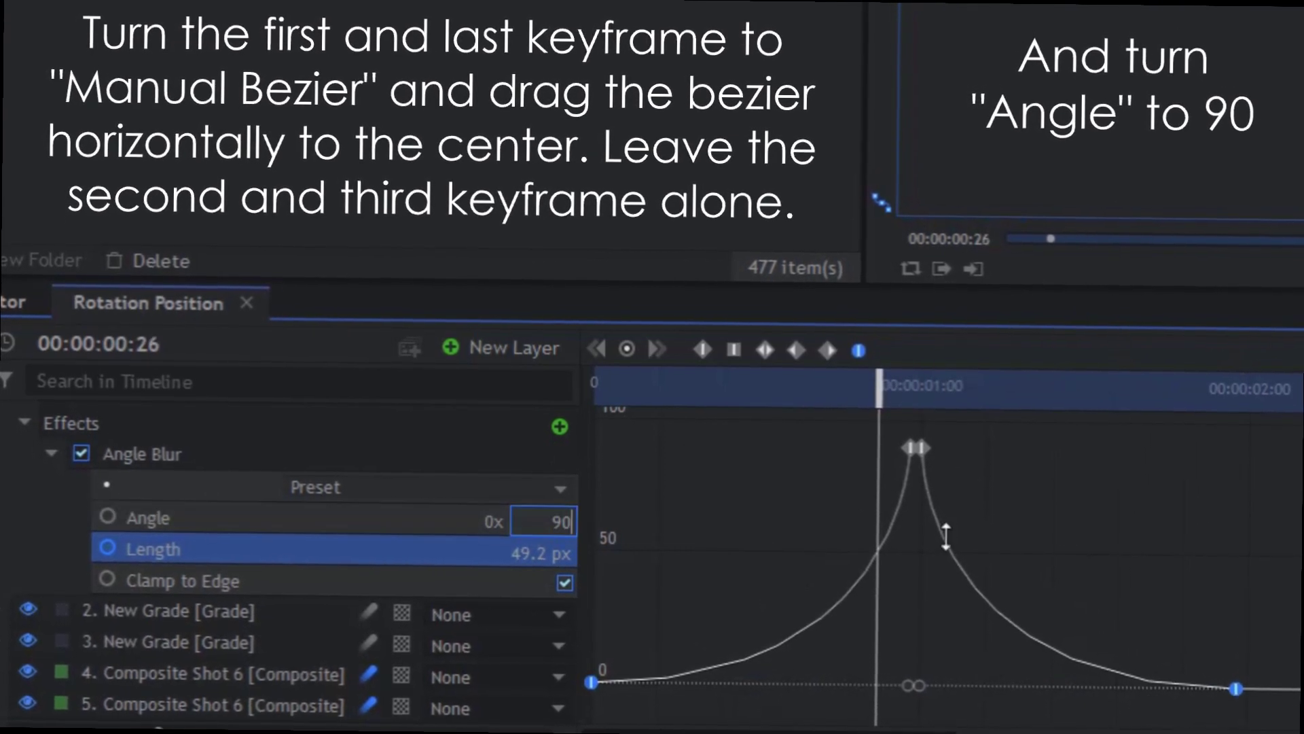
key(Return)
right_click(259, 452)
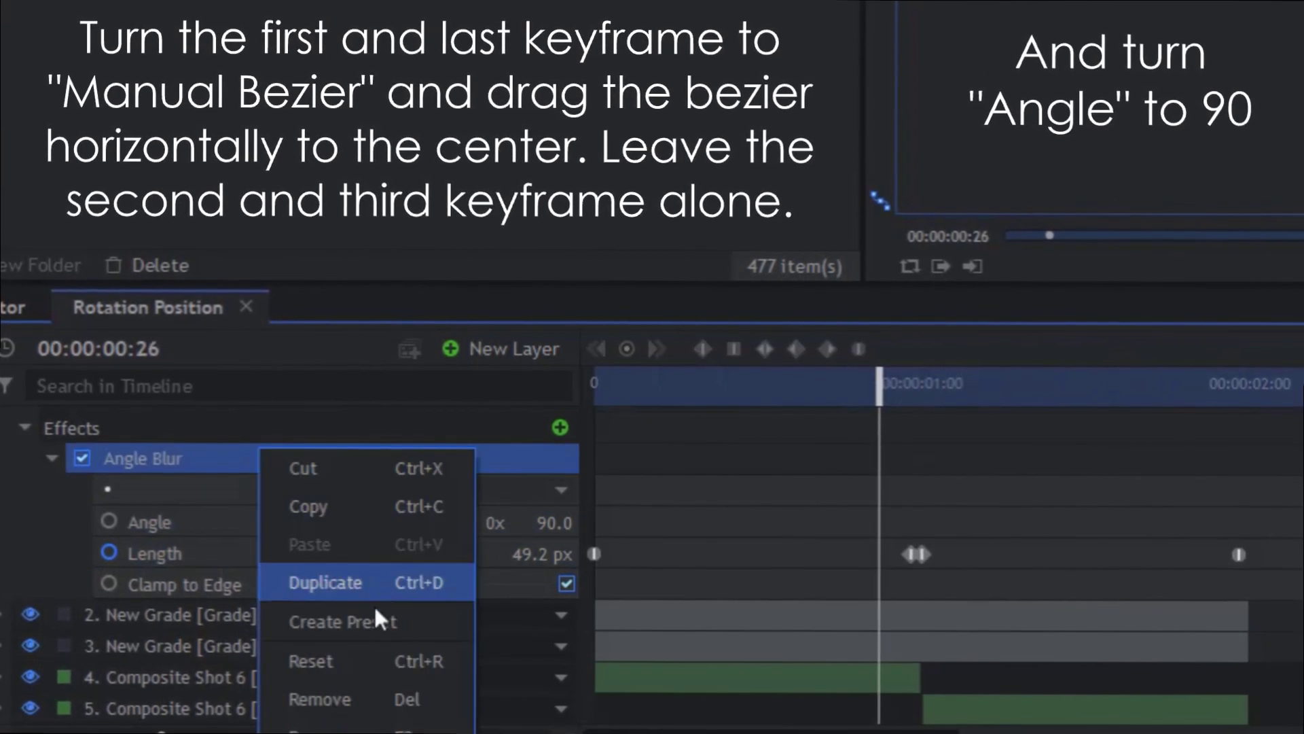
click(642, 425)
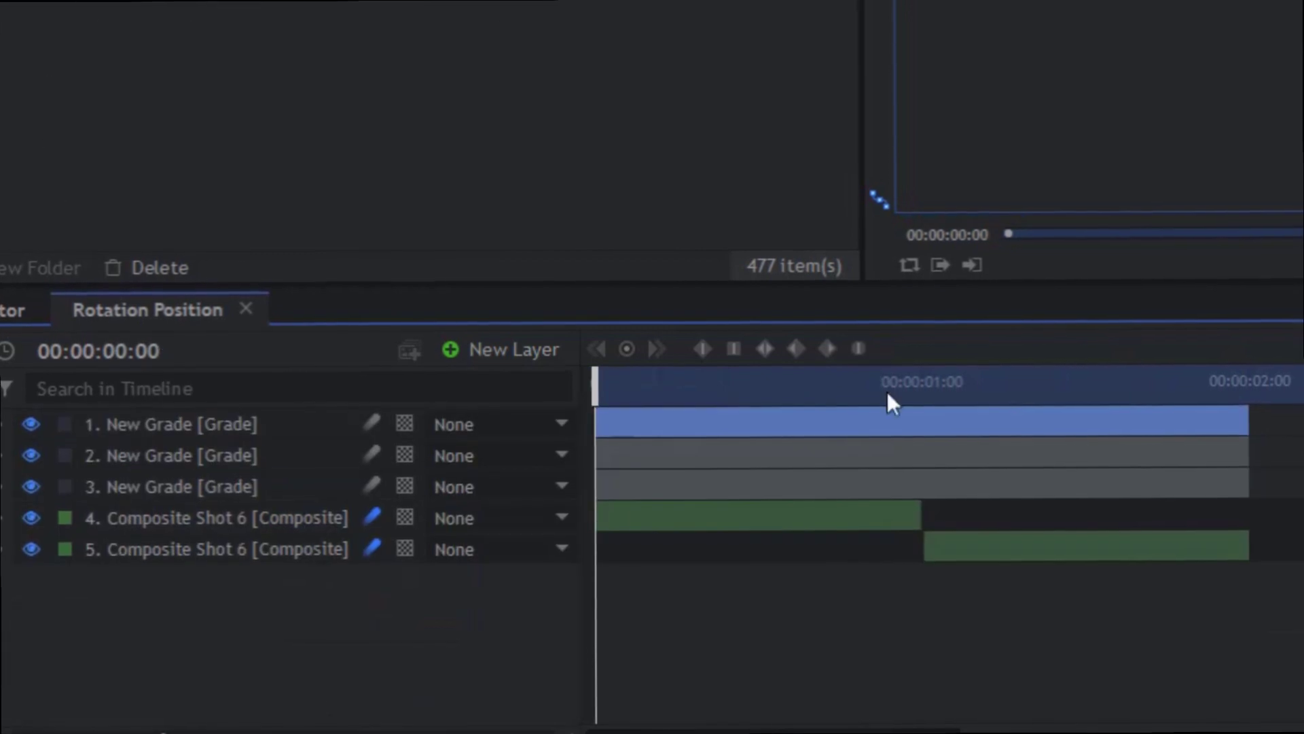
Duplicate the Angle Blur on the first grade layer and play the preview.
click(3, 425)
click(24, 547)
right_click(43, 574)
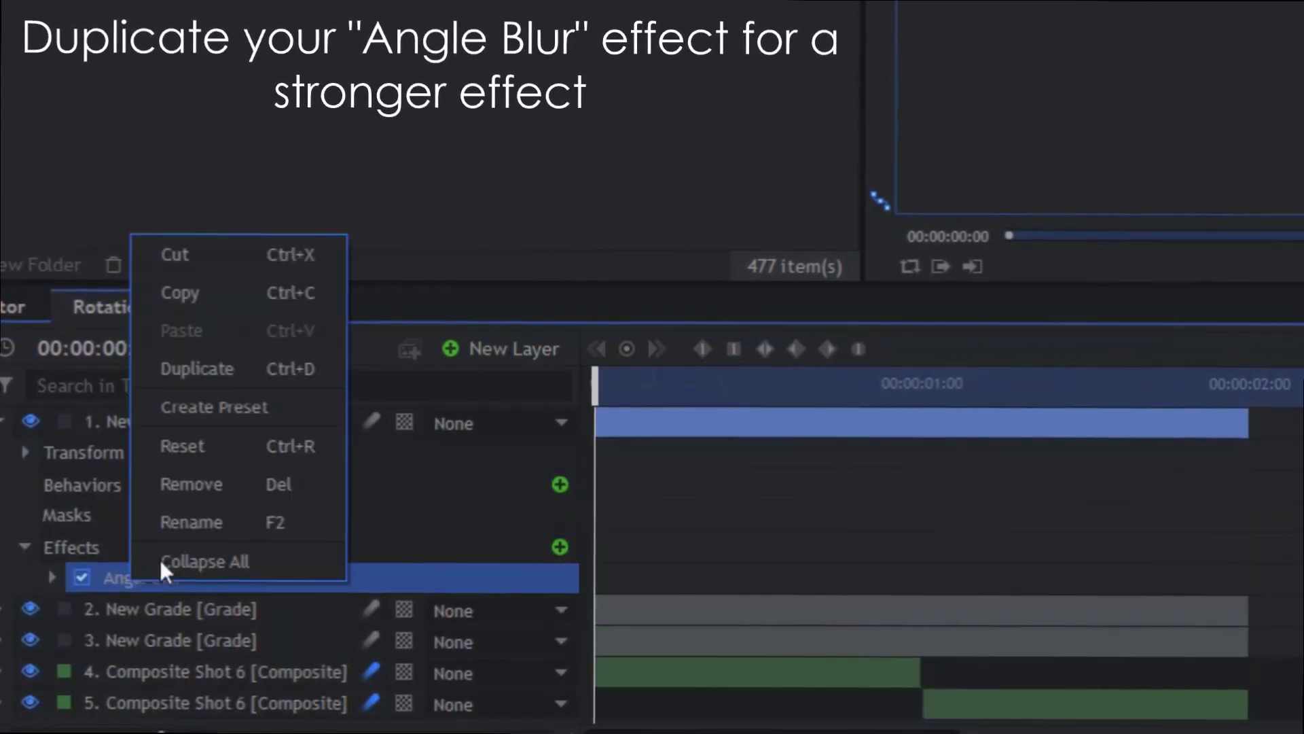
click(221, 368)
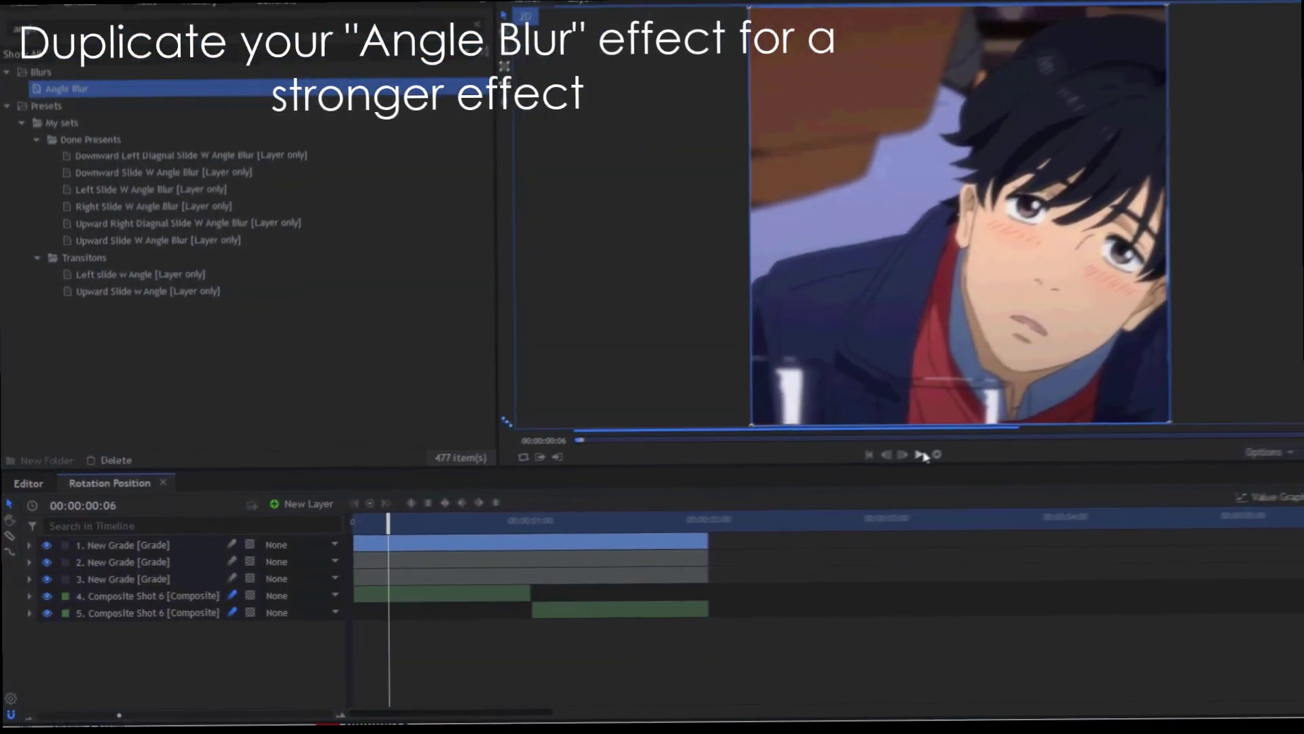
click(922, 454)
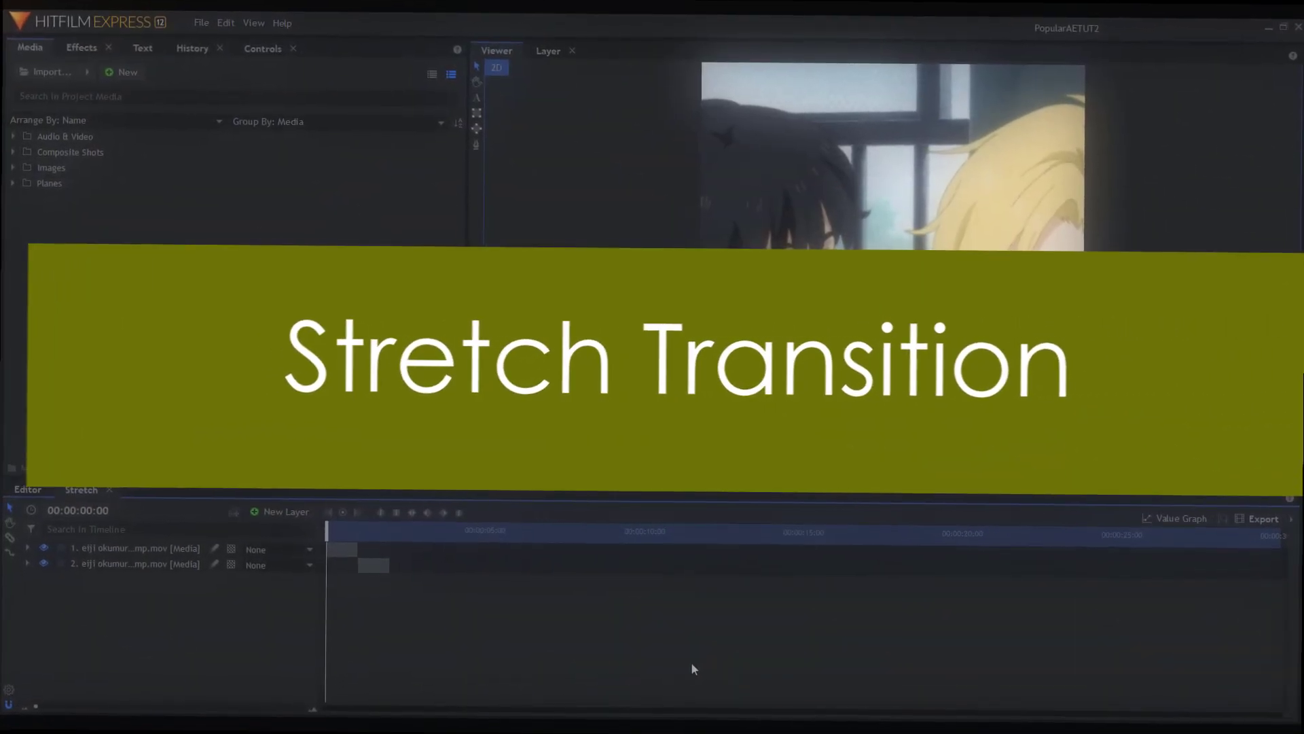
Search 'quad' in the effects library and apply Quad Warp to the first clip.
click(81, 50)
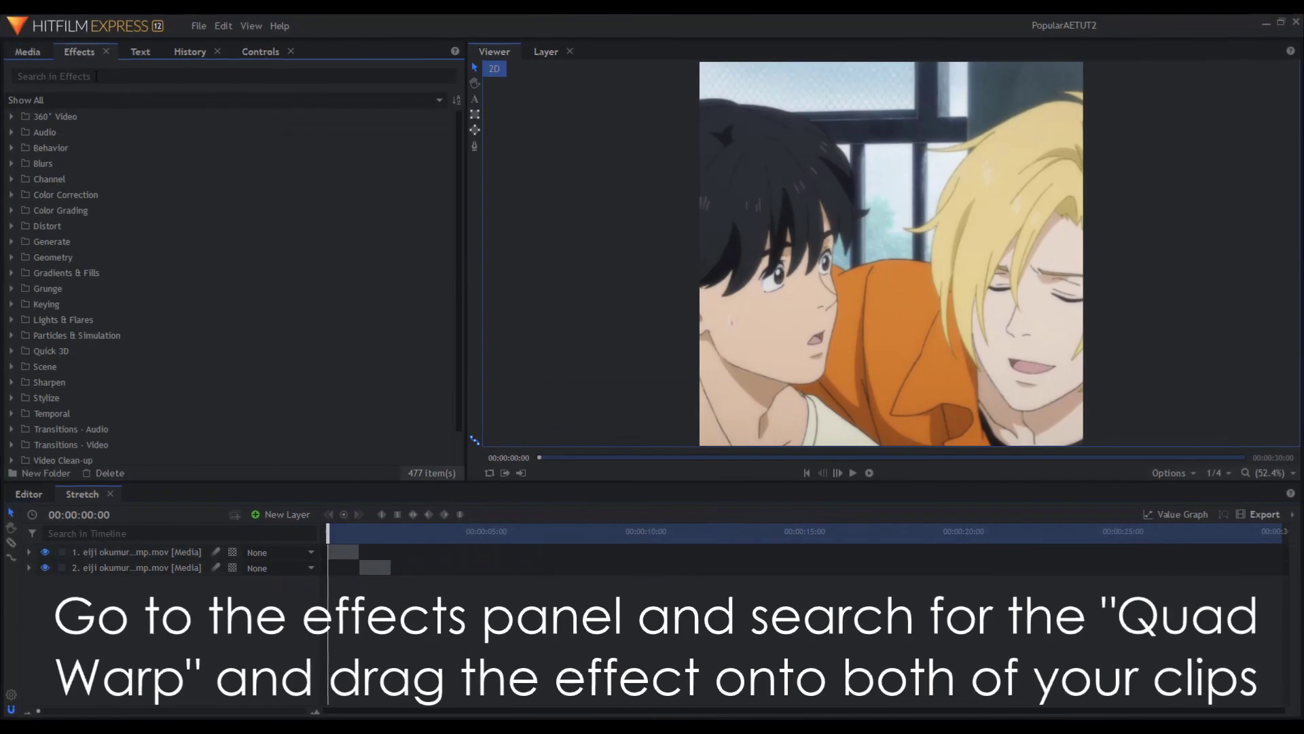
click(95, 78)
text(qua)
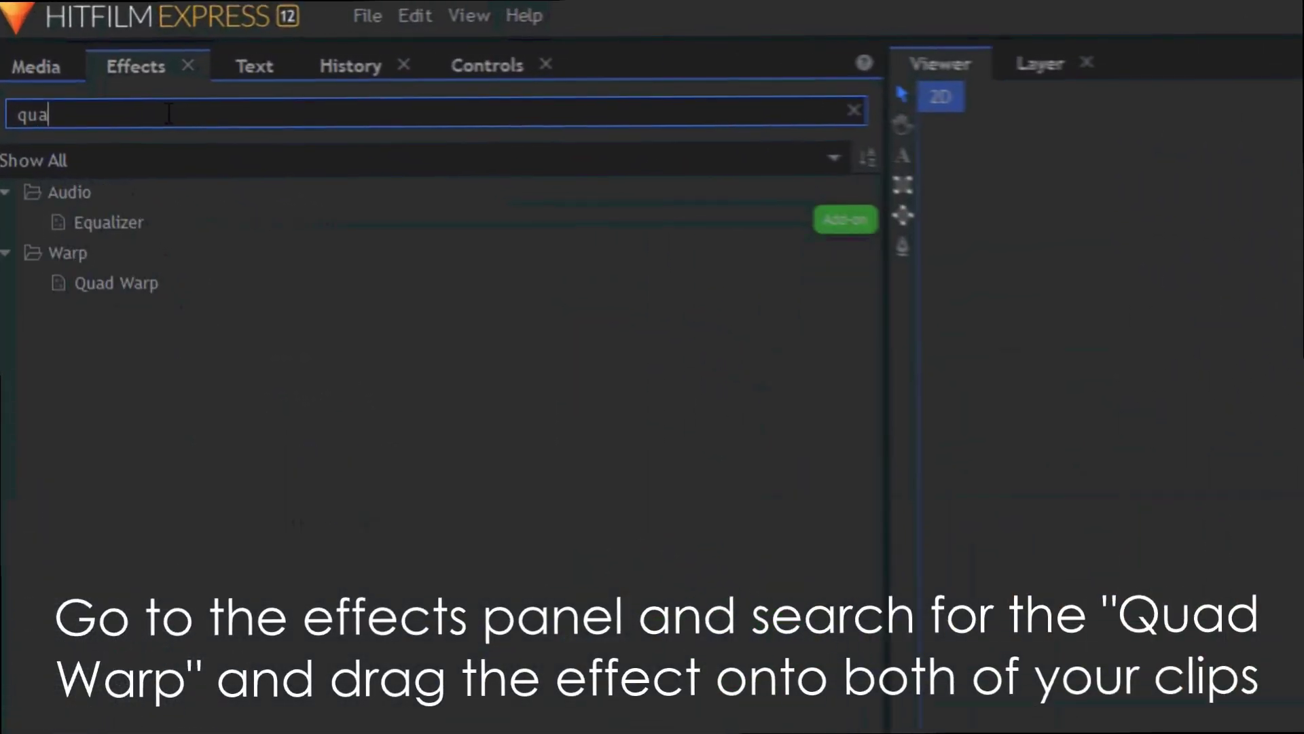
text(d)
drag(226, 265, 371, 385)
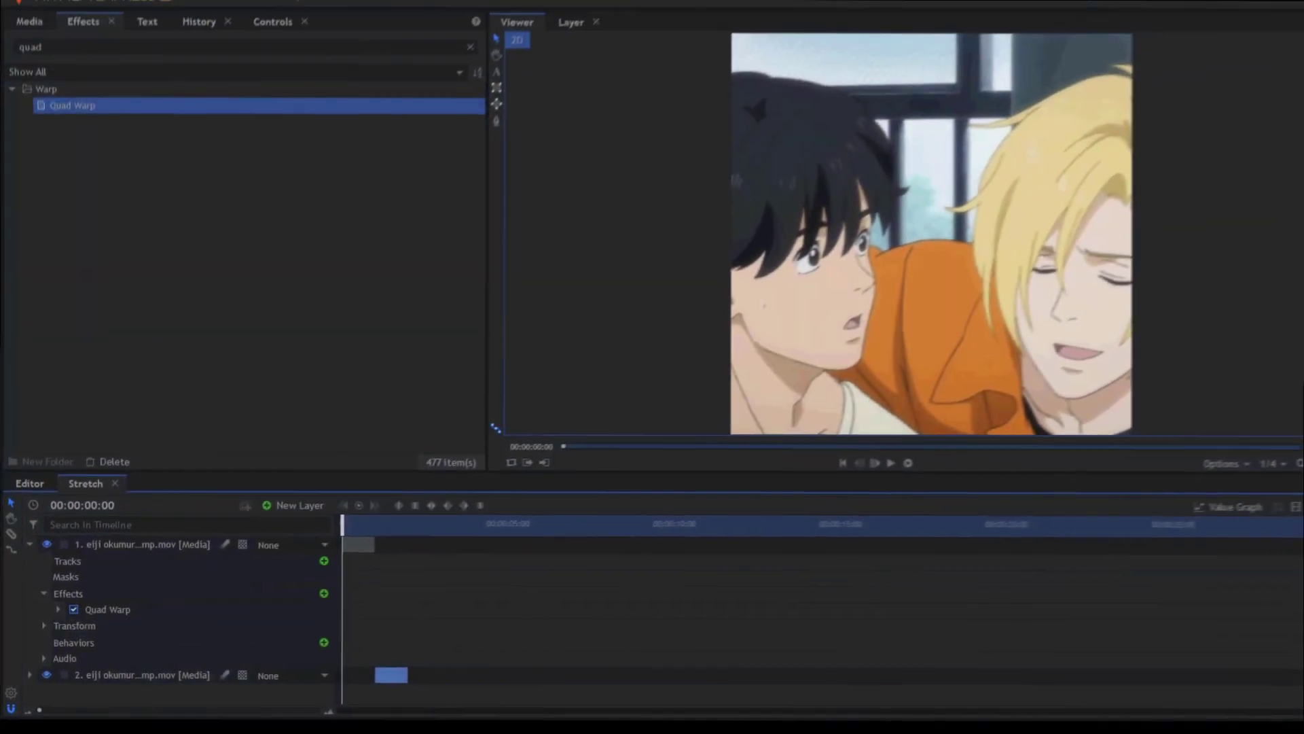
Expand Quad Warp's Bottom Right and Bottom Left corner settings.
scroll(108, 631, up, 5)
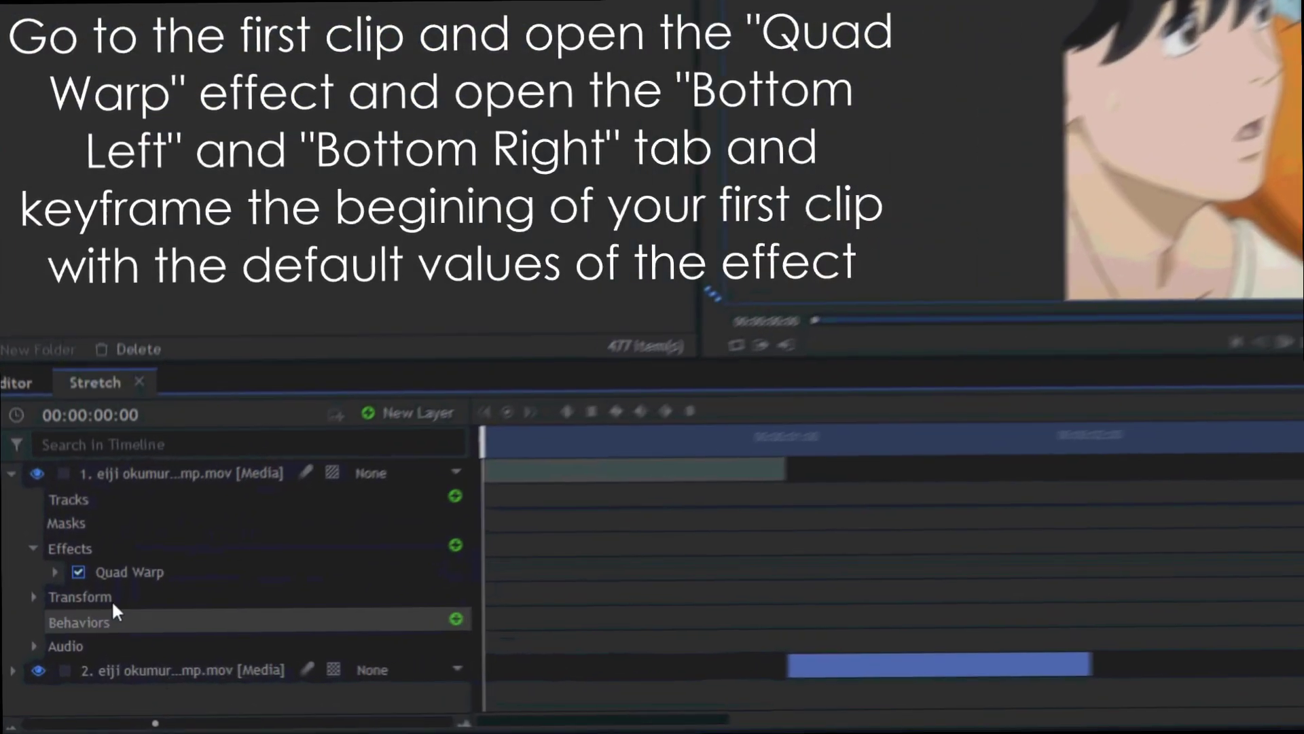
click(55, 572)
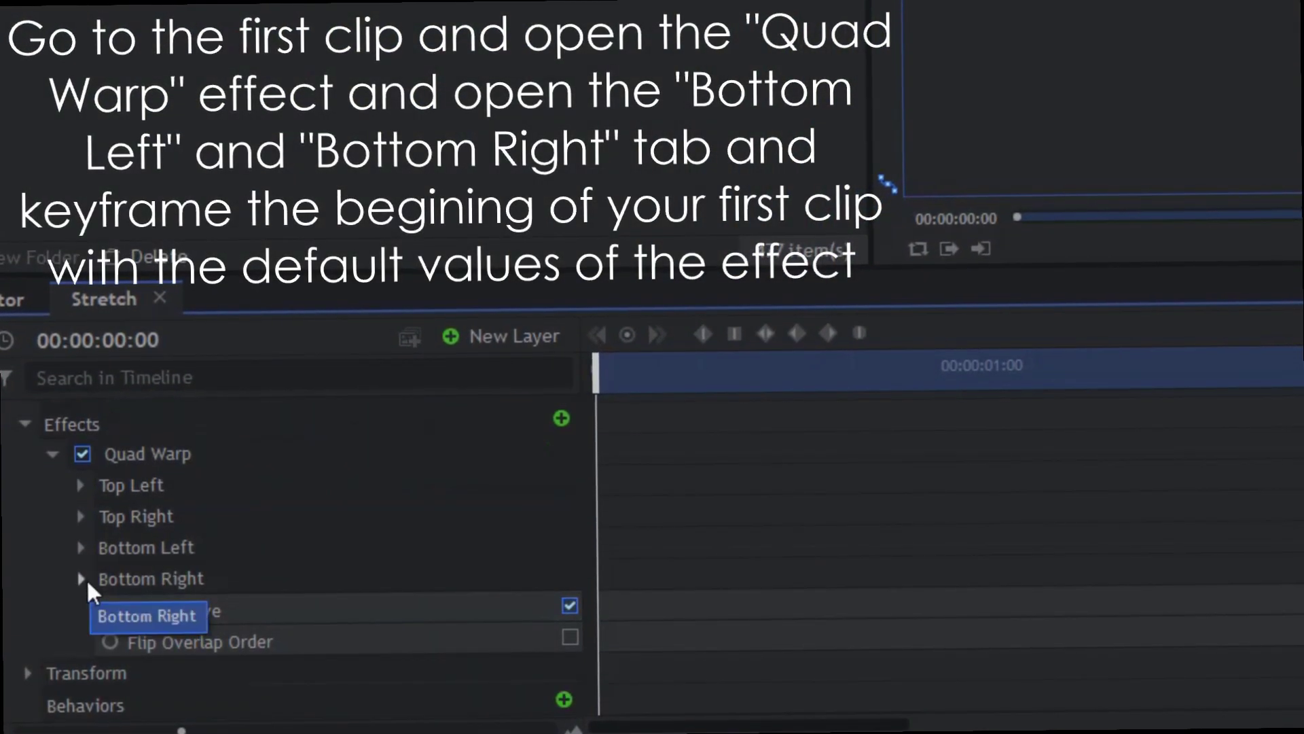
click(87, 577)
click(88, 547)
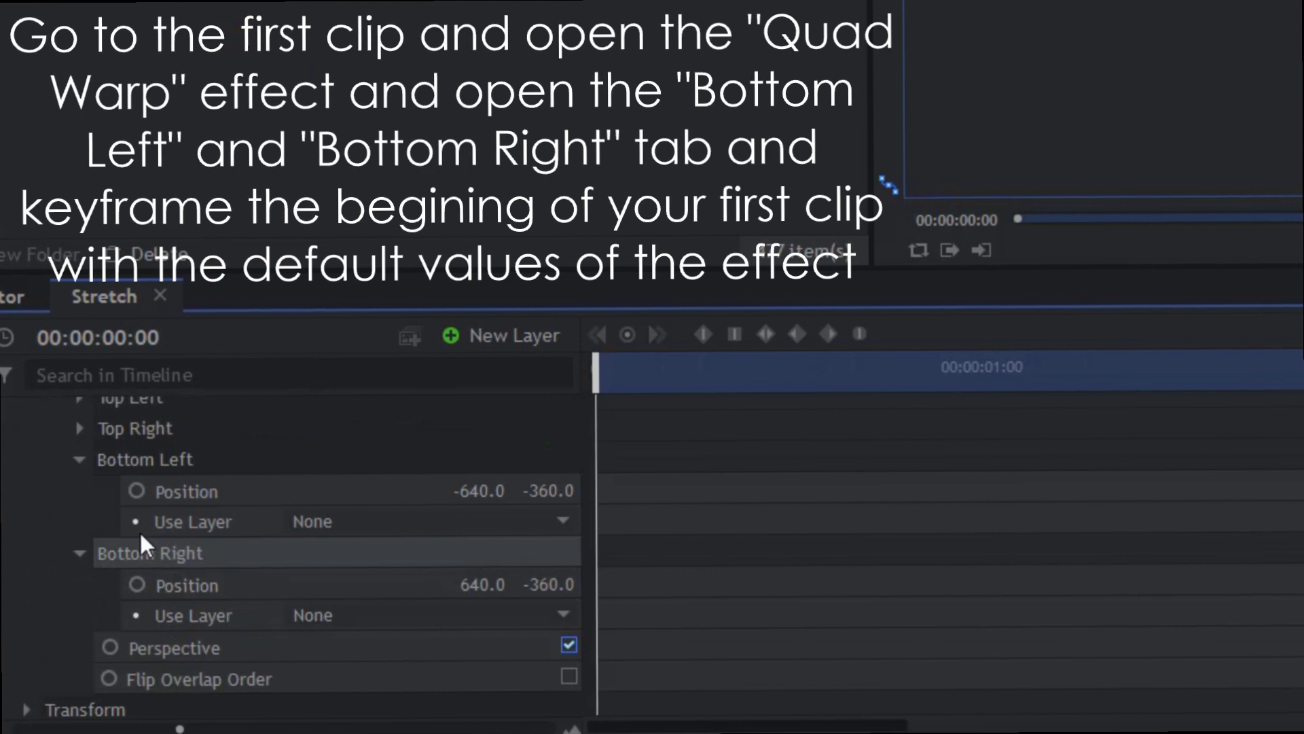
Keyframe the Bottom Left and Bottom Right positions at their defaults at the start.
click(138, 491)
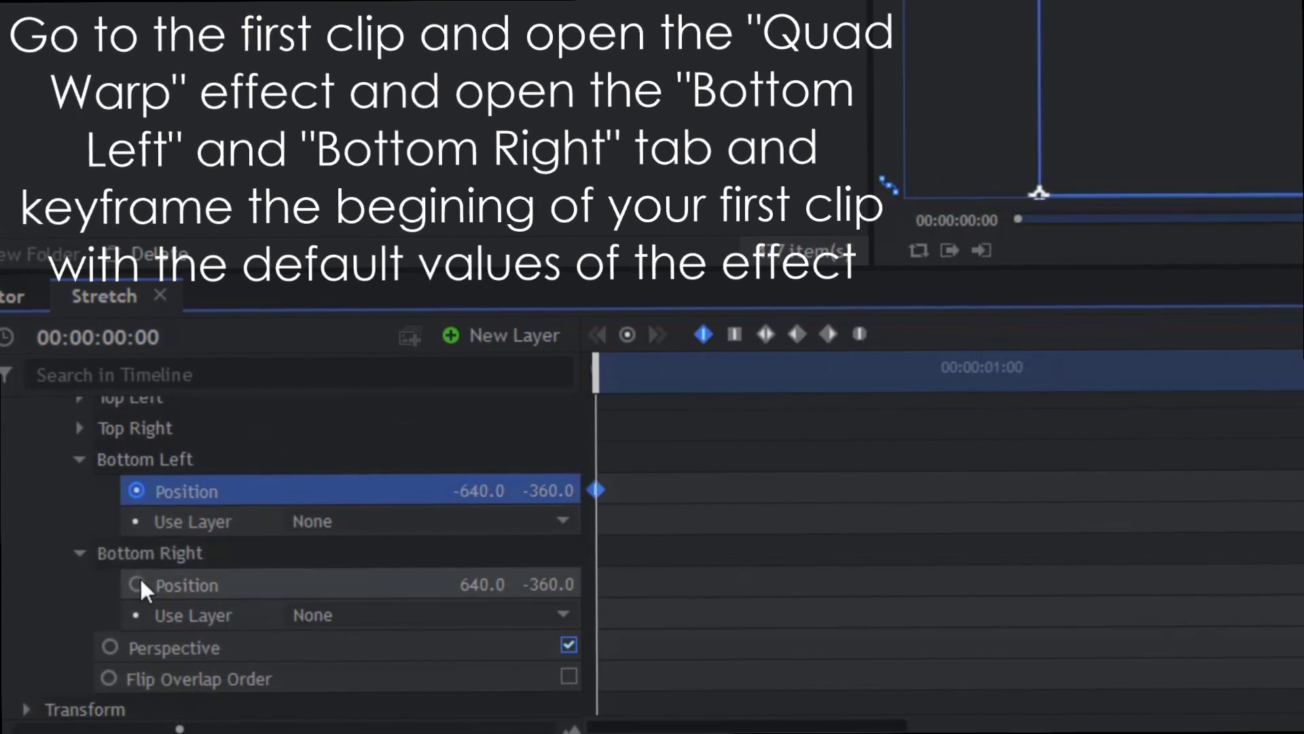
click(138, 584)
scroll(736, 587, down, 1)
scroll(736, 593, down, 1)
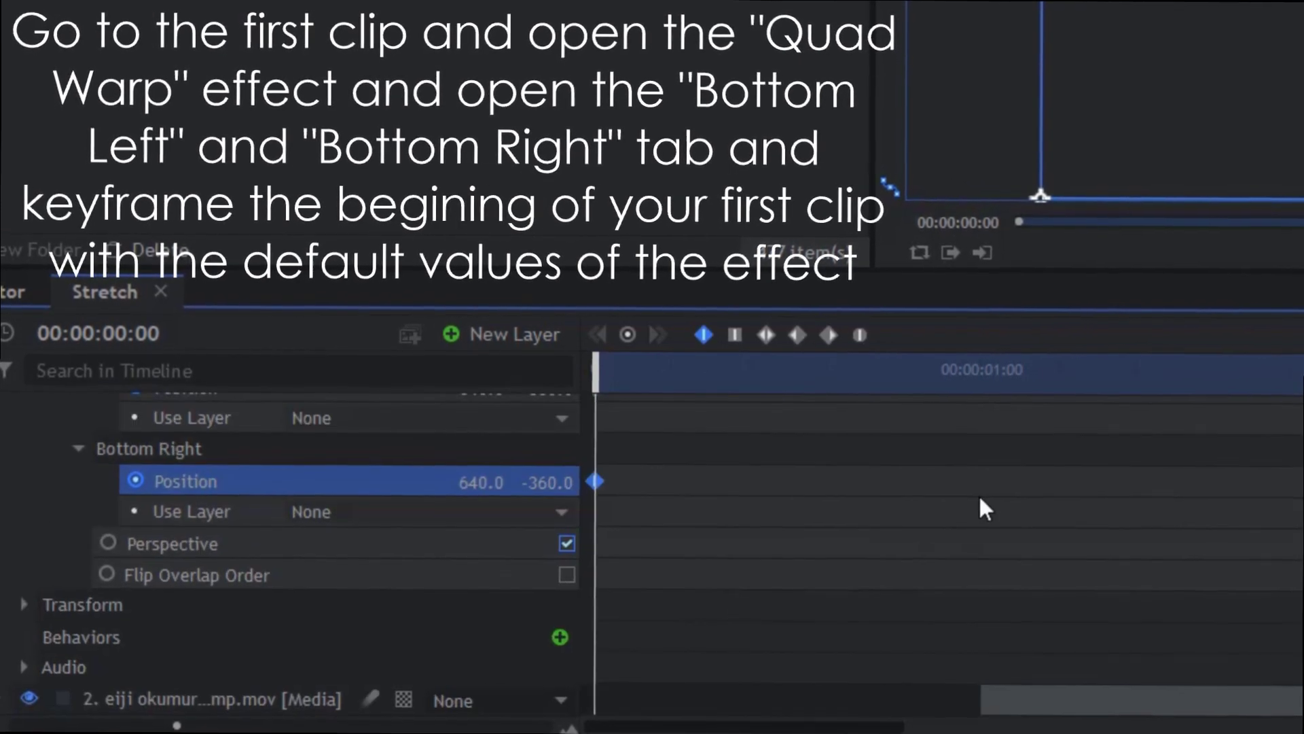
scroll(974, 461, up, 5)
scroll(976, 462, up, 2)
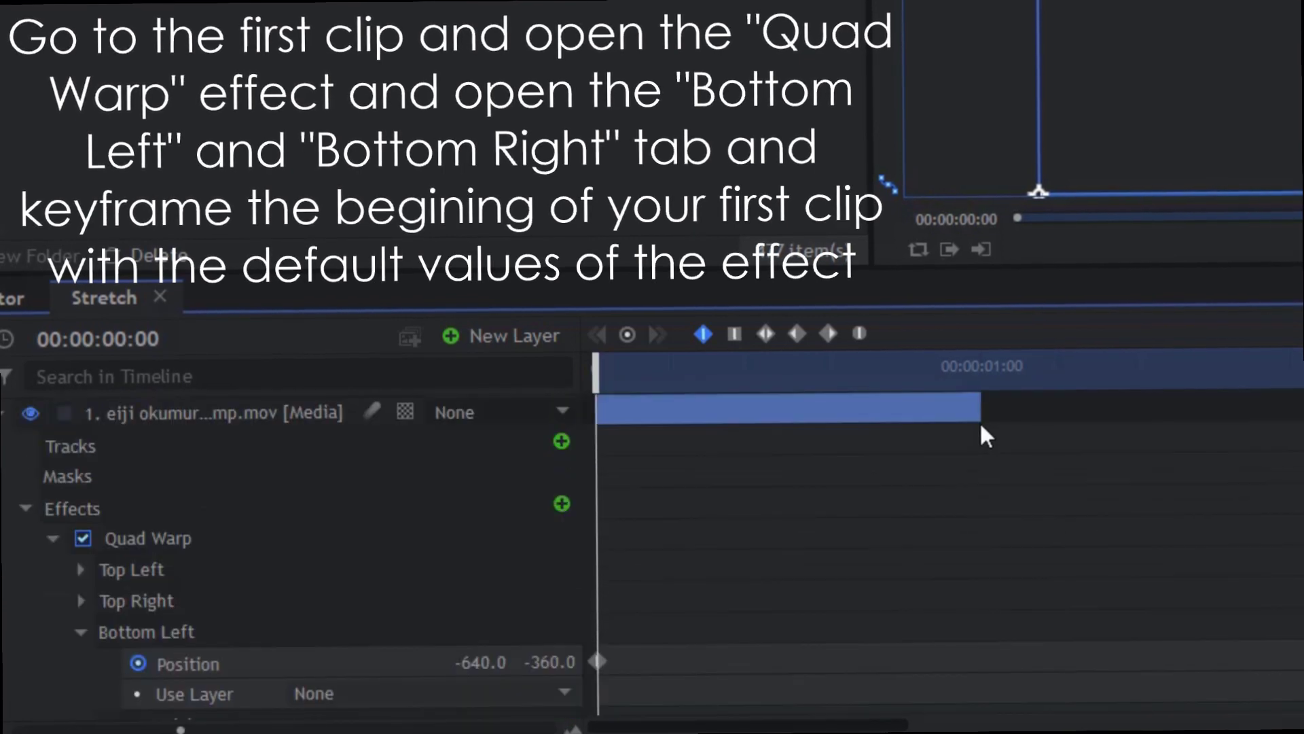
At the first clip's end, set both bottom corners' Y to -1300.
click(971, 370)
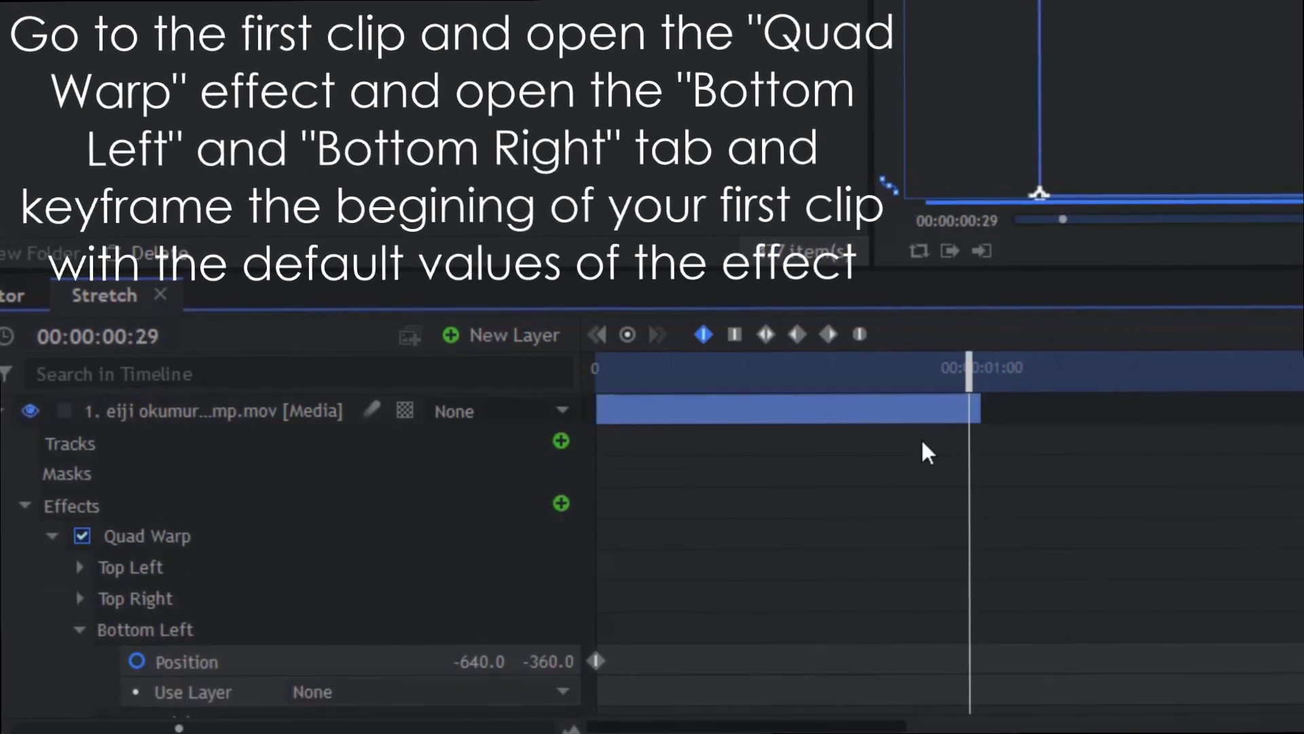
scroll(922, 443, down, 1)
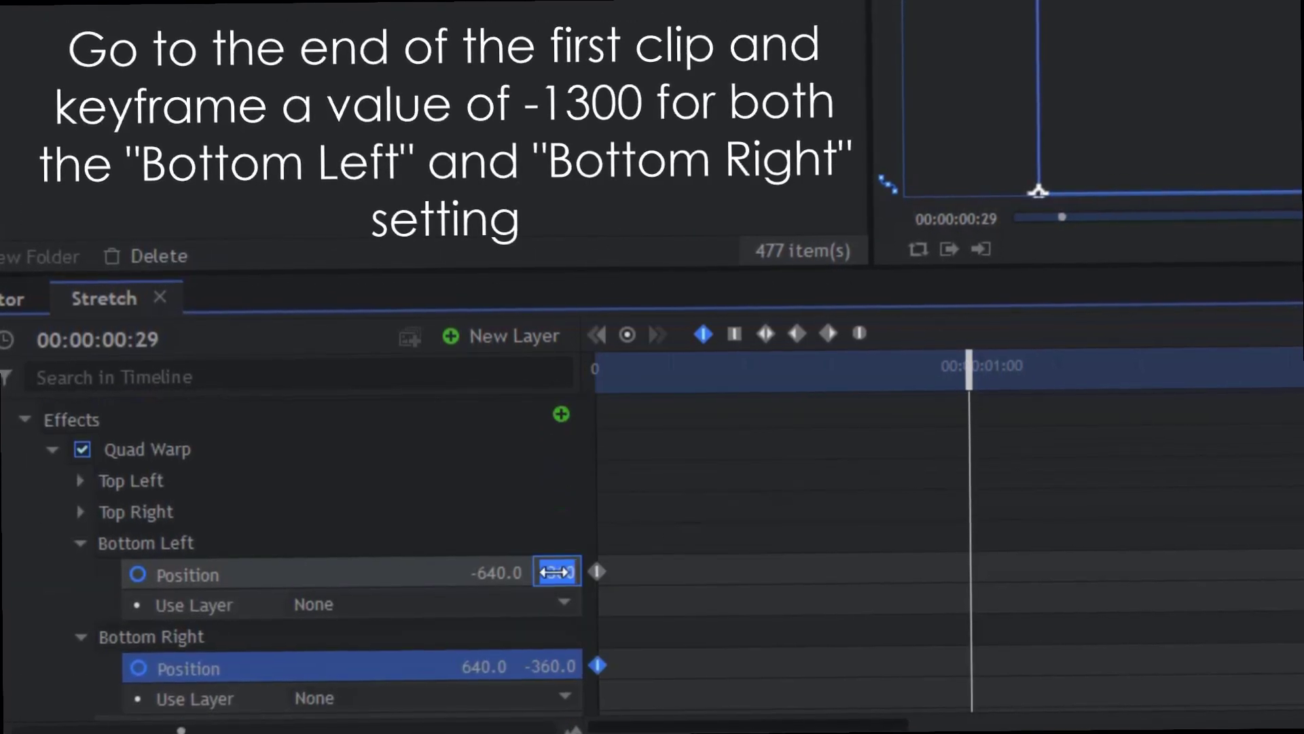
text(-1300)
key(Return)
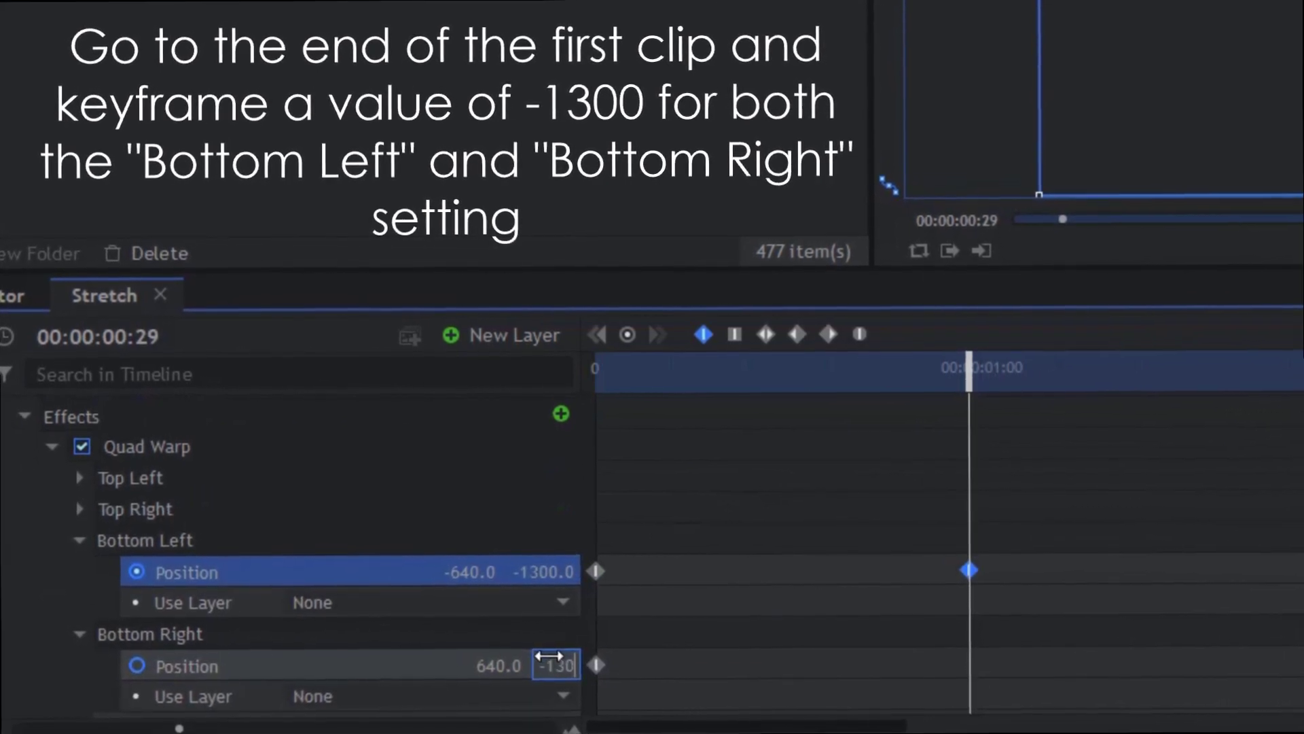
key(Return)
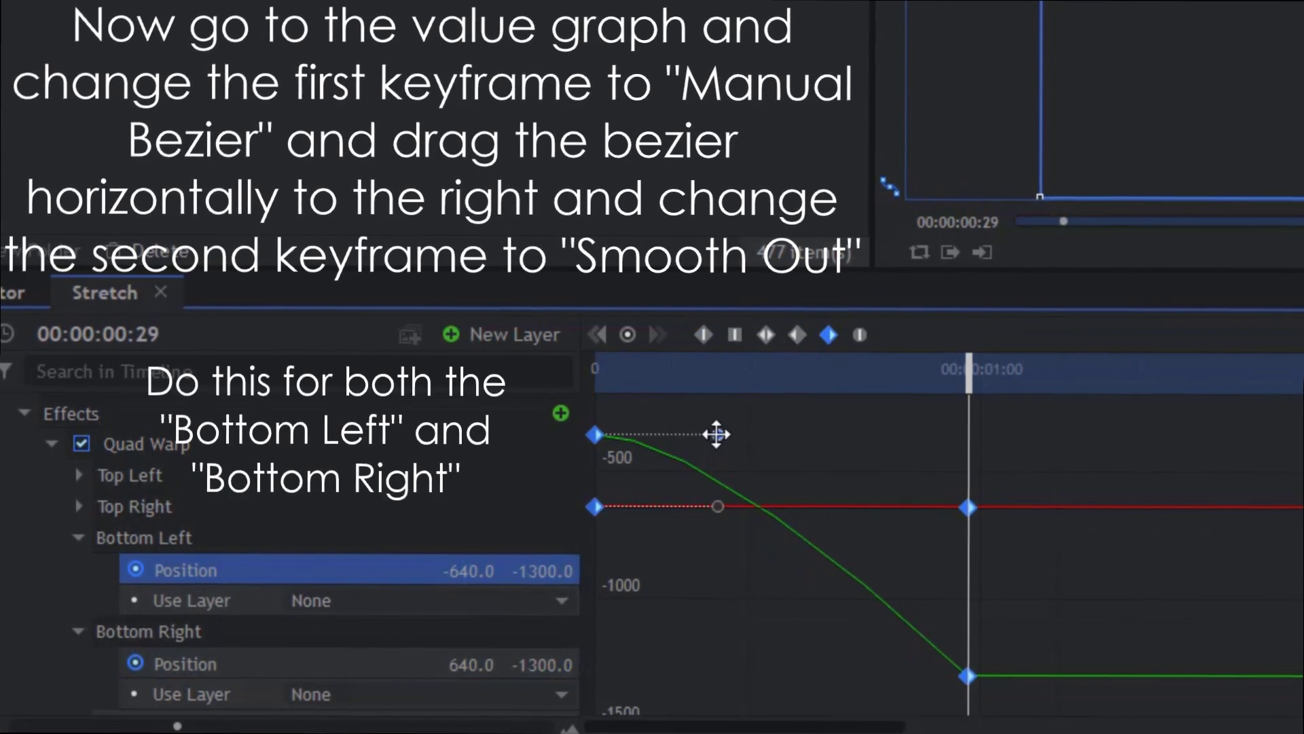
Ease the first bottom-corner keyframe's curve, scrub the stretch, and collapse the first clip's properties.
drag(717, 435, 850, 432)
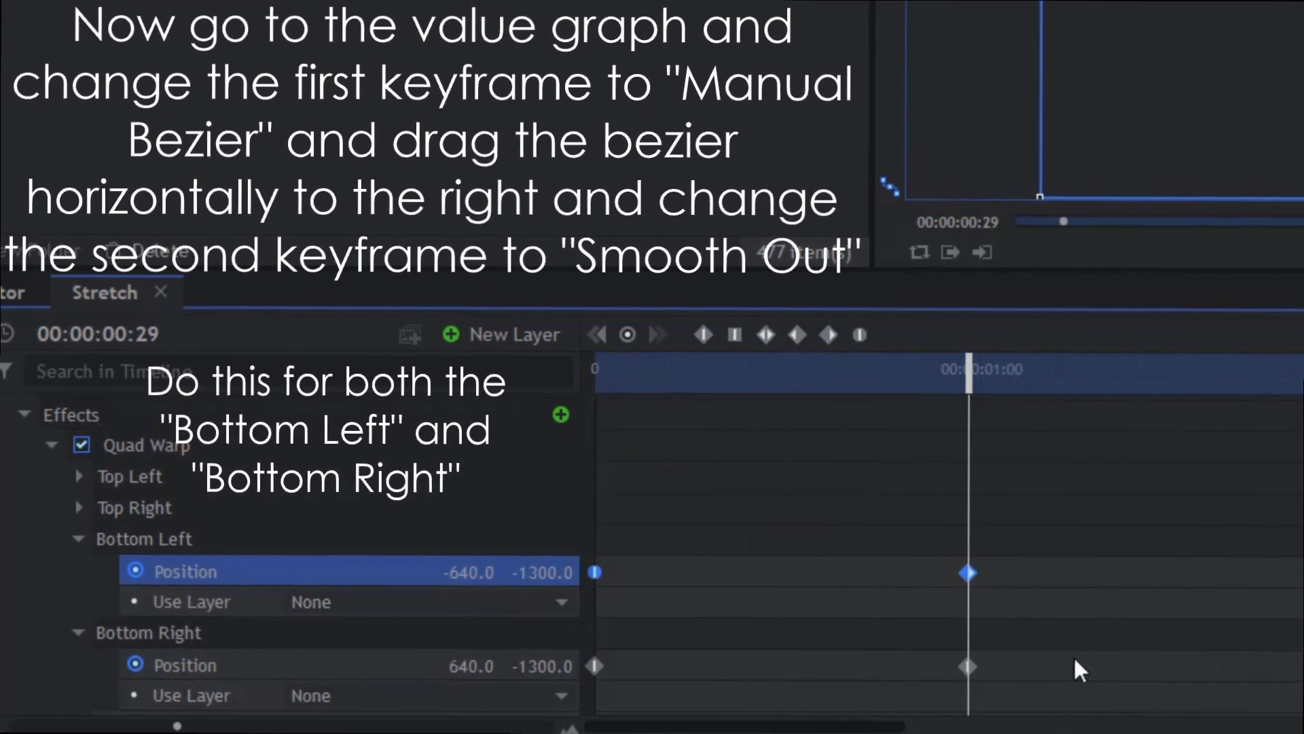
scroll(559, 675, down, 1)
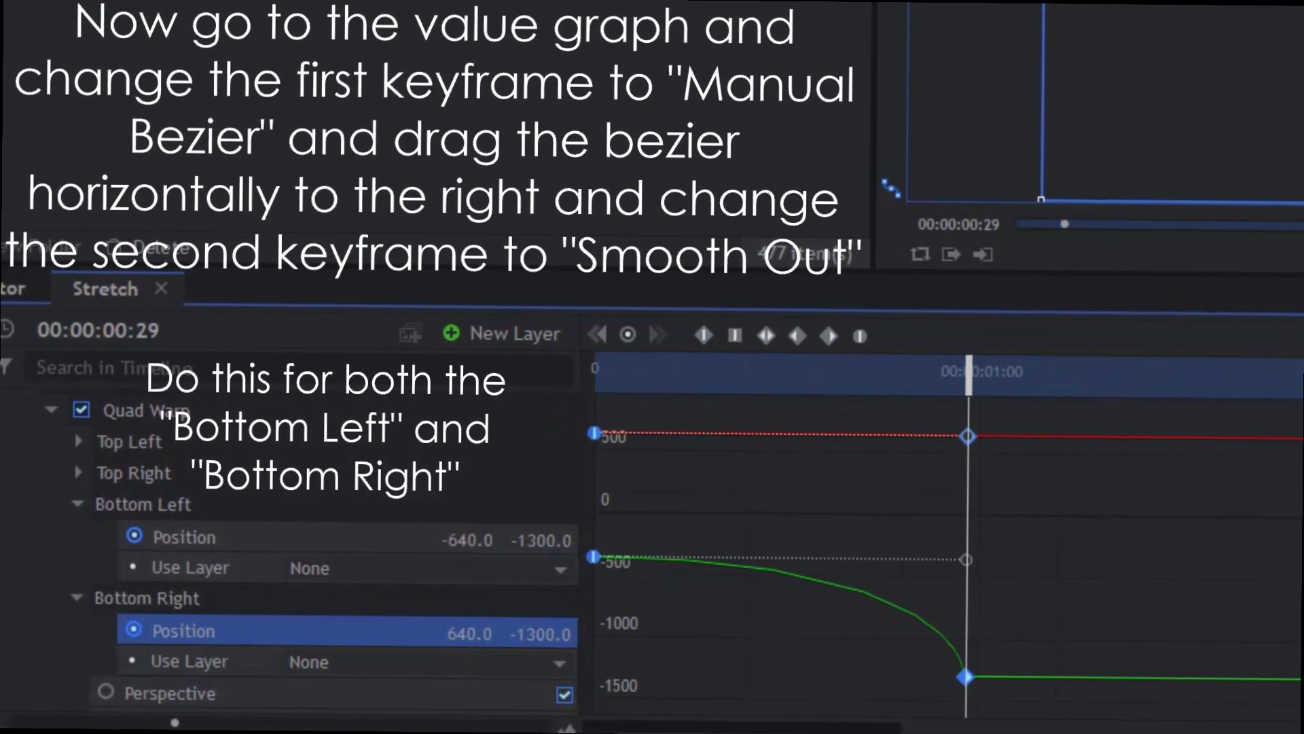
drag(647, 376, 580, 373)
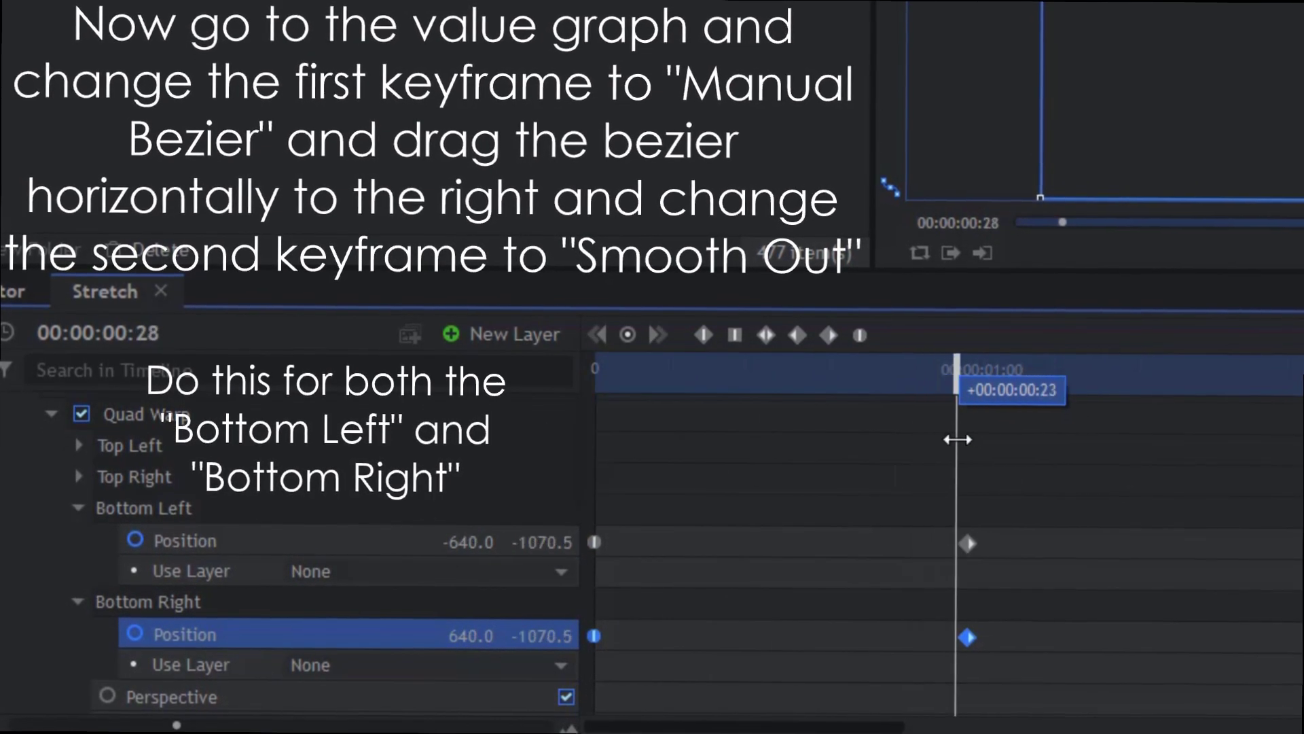
scroll(1020, 591, down, 3)
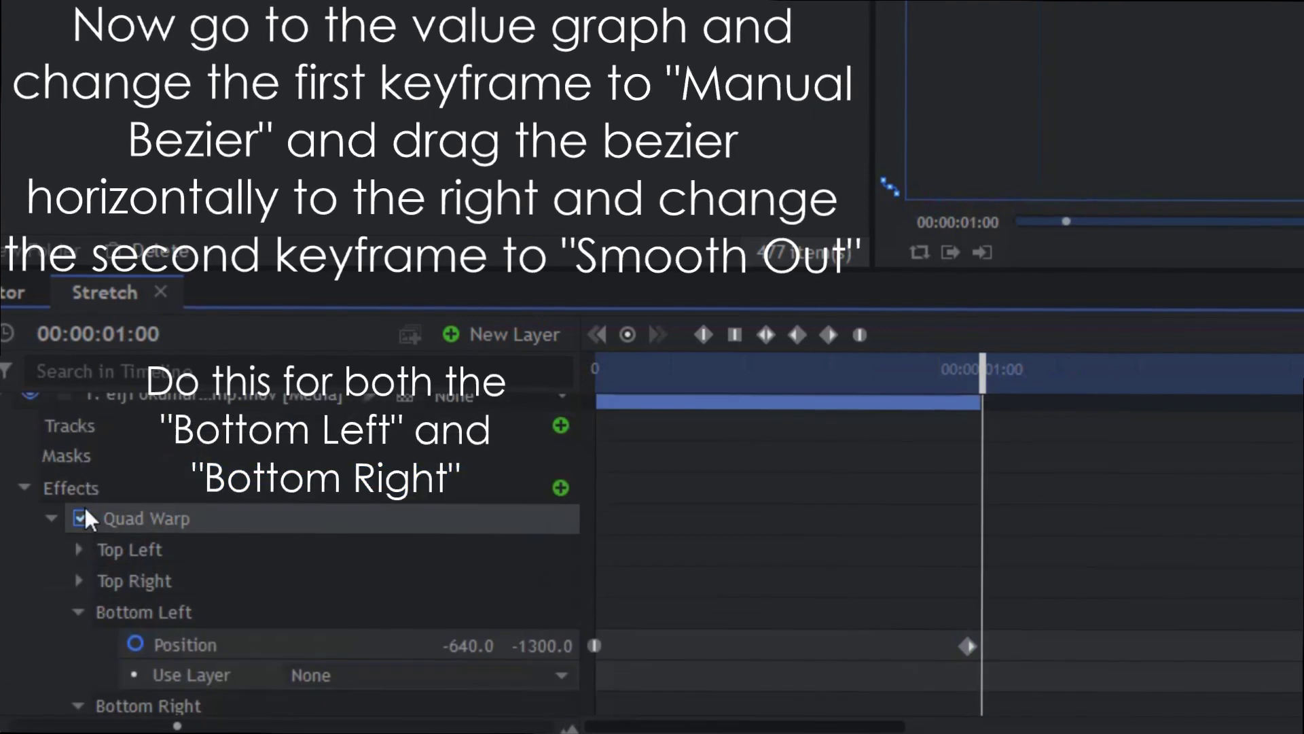
click(1, 412)
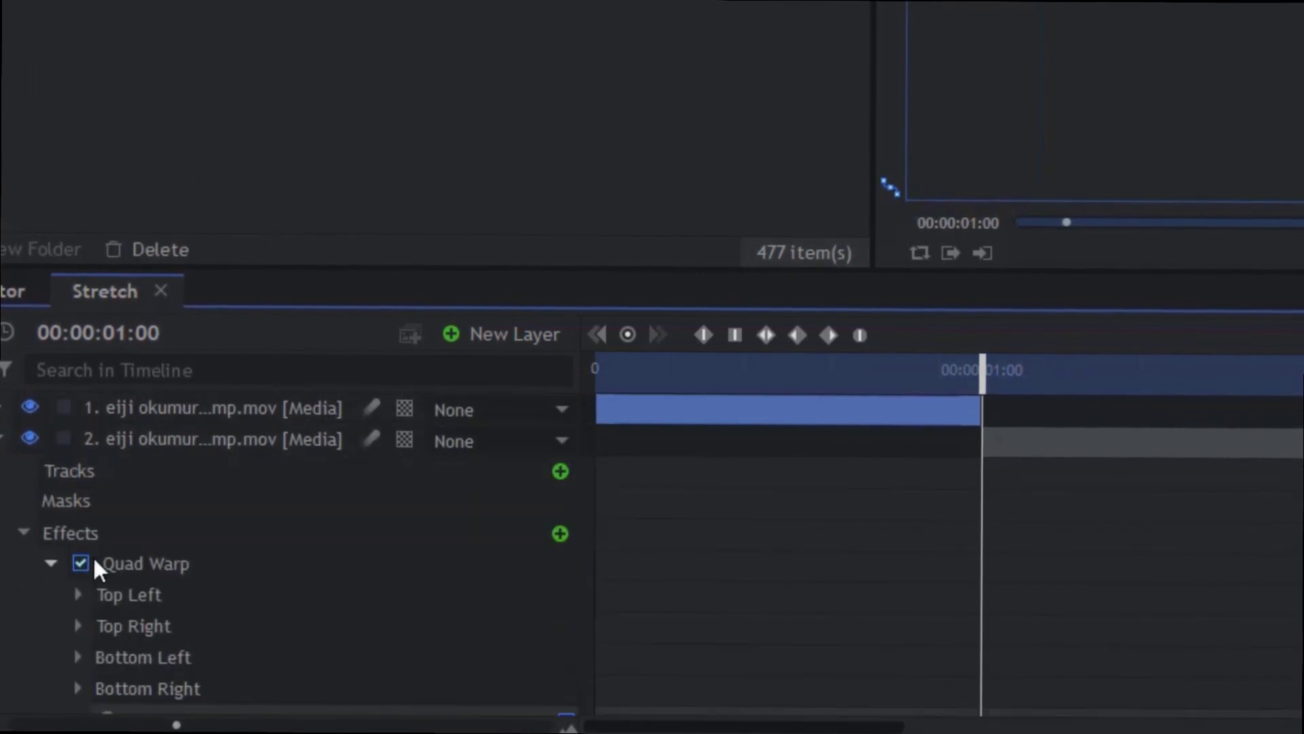
scroll(93, 556, down, 3)
Keyframe Top Left and Top Right Y at 1300 on the second Stretch clip and view their Value Graph curves.
click(78, 480)
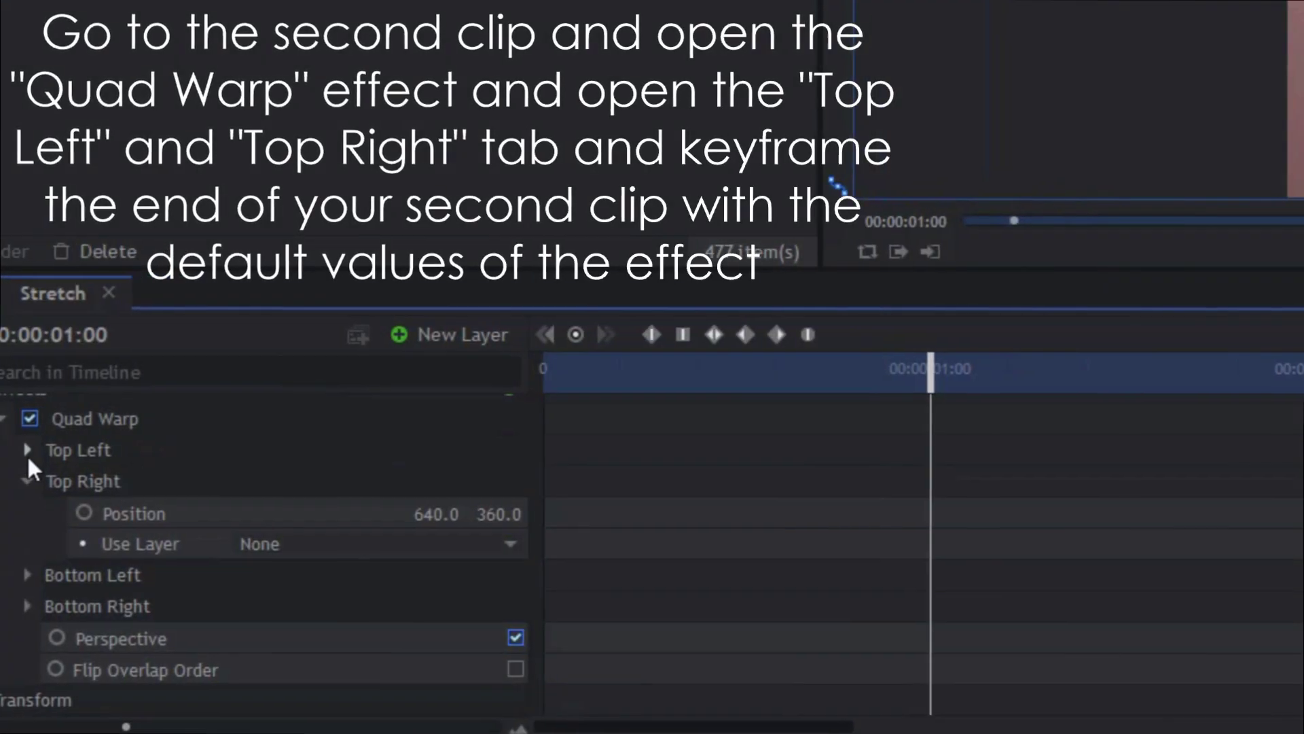
click(27, 451)
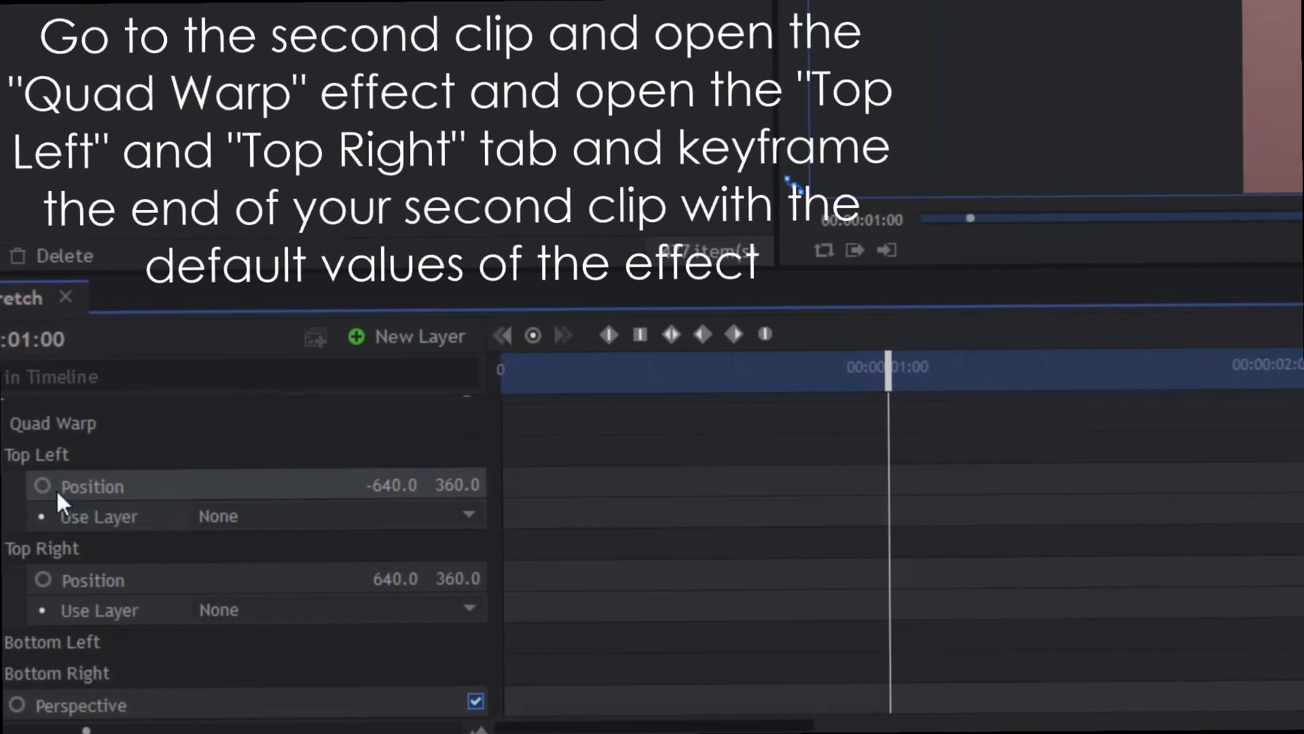
scroll(56, 488, up, 2)
key(Left)
scroll(77, 573, down, 2)
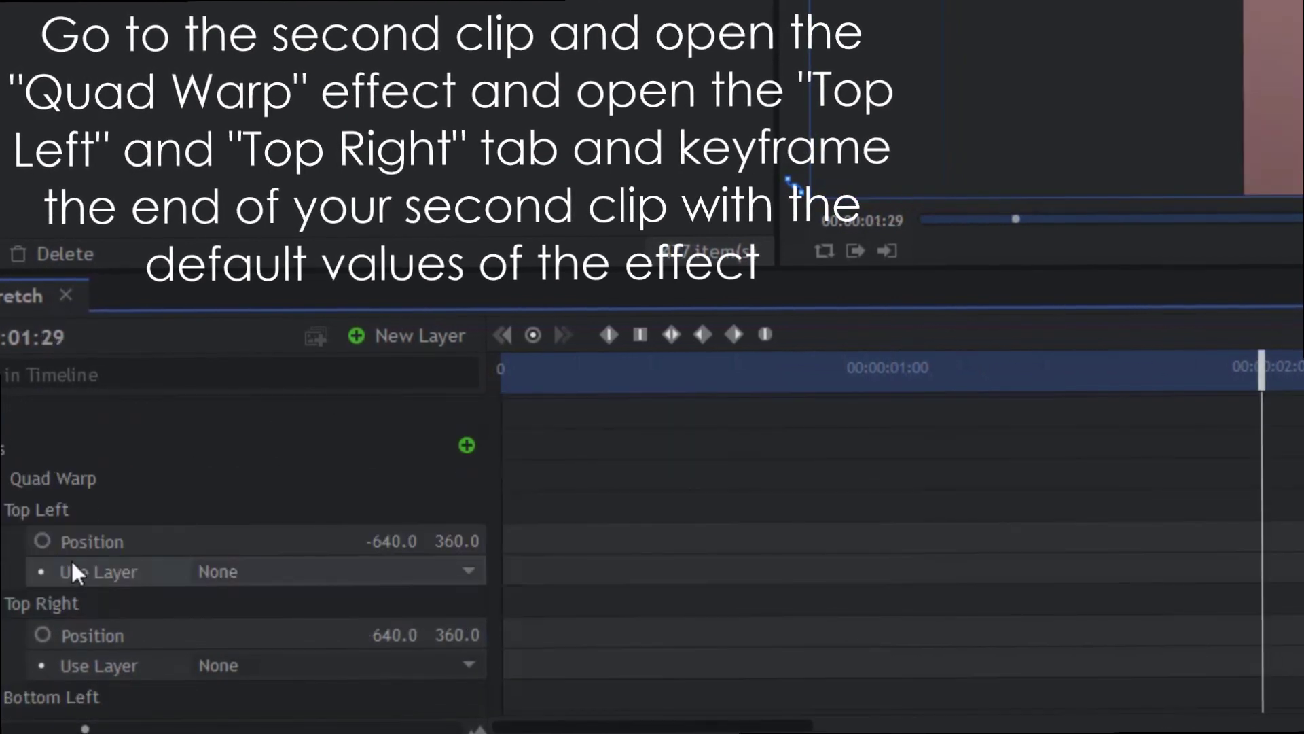
scroll(77, 635, up, 2)
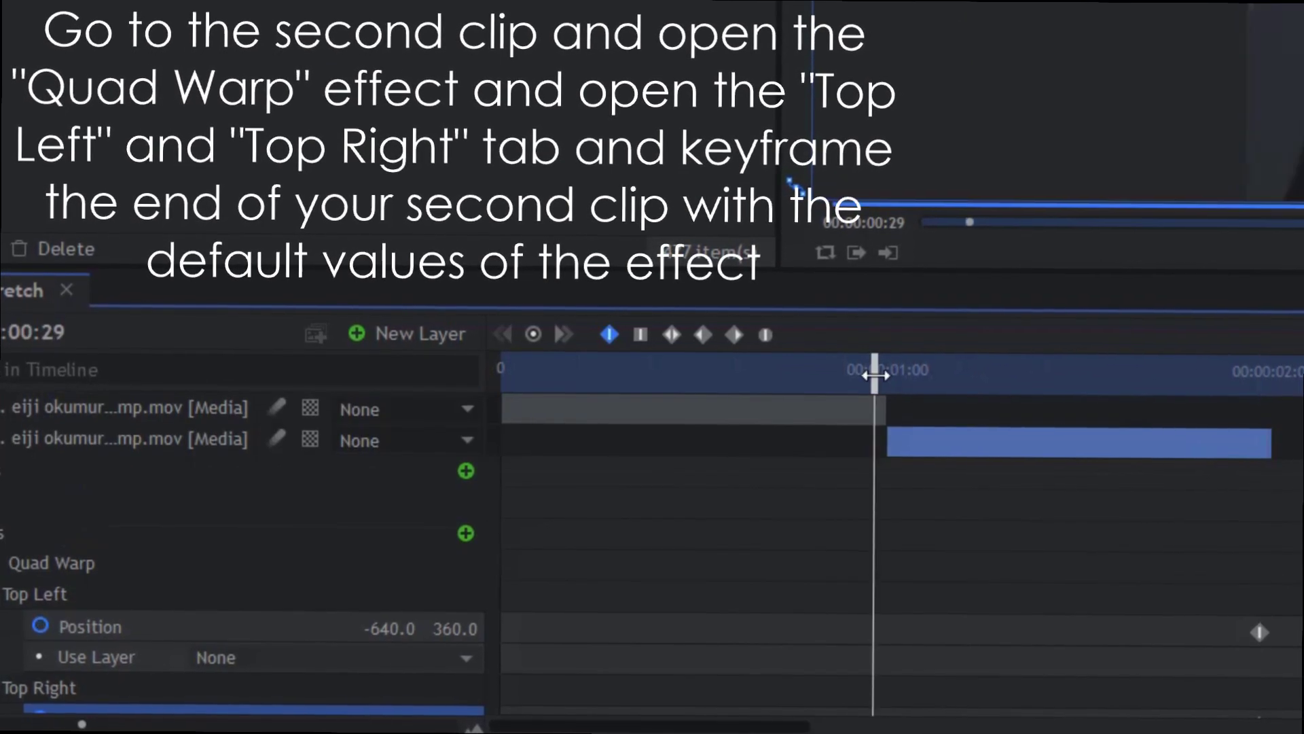
key(Right)
scroll(729, 525, down, 3)
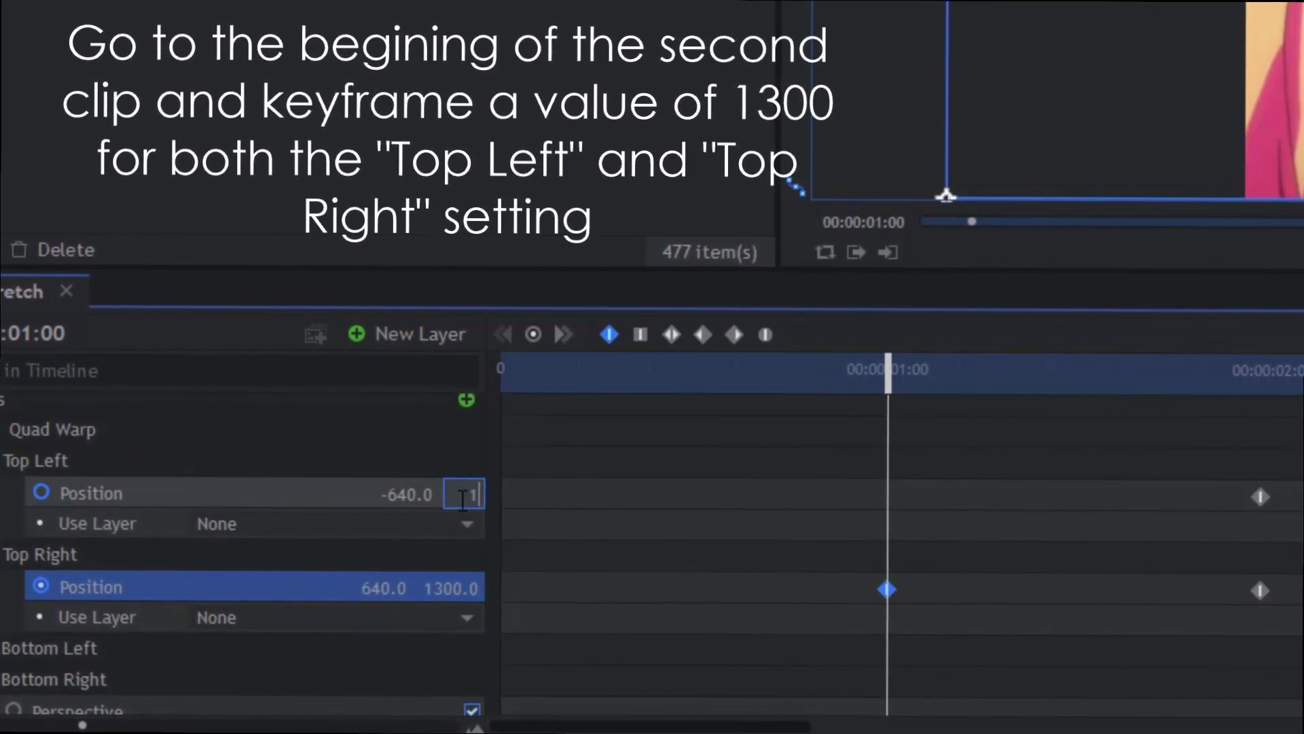
text(300.0)
key(Return)
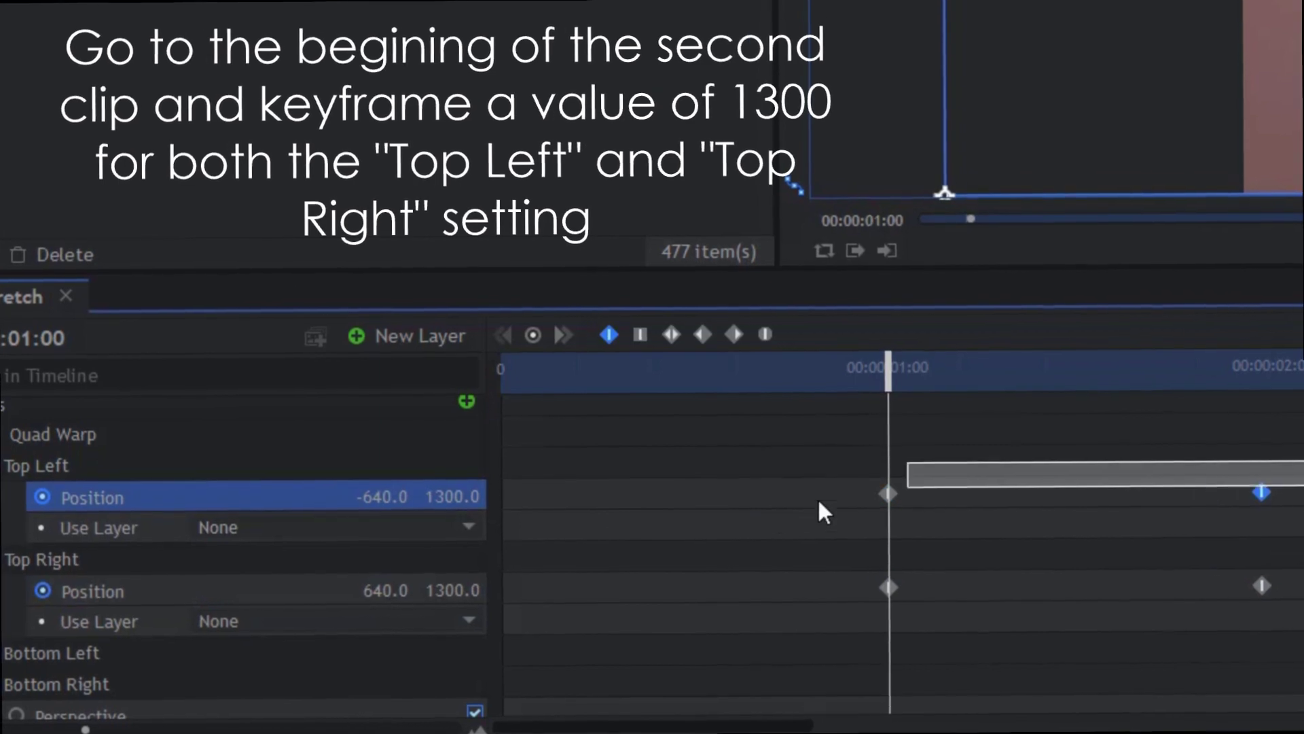
click(764, 334)
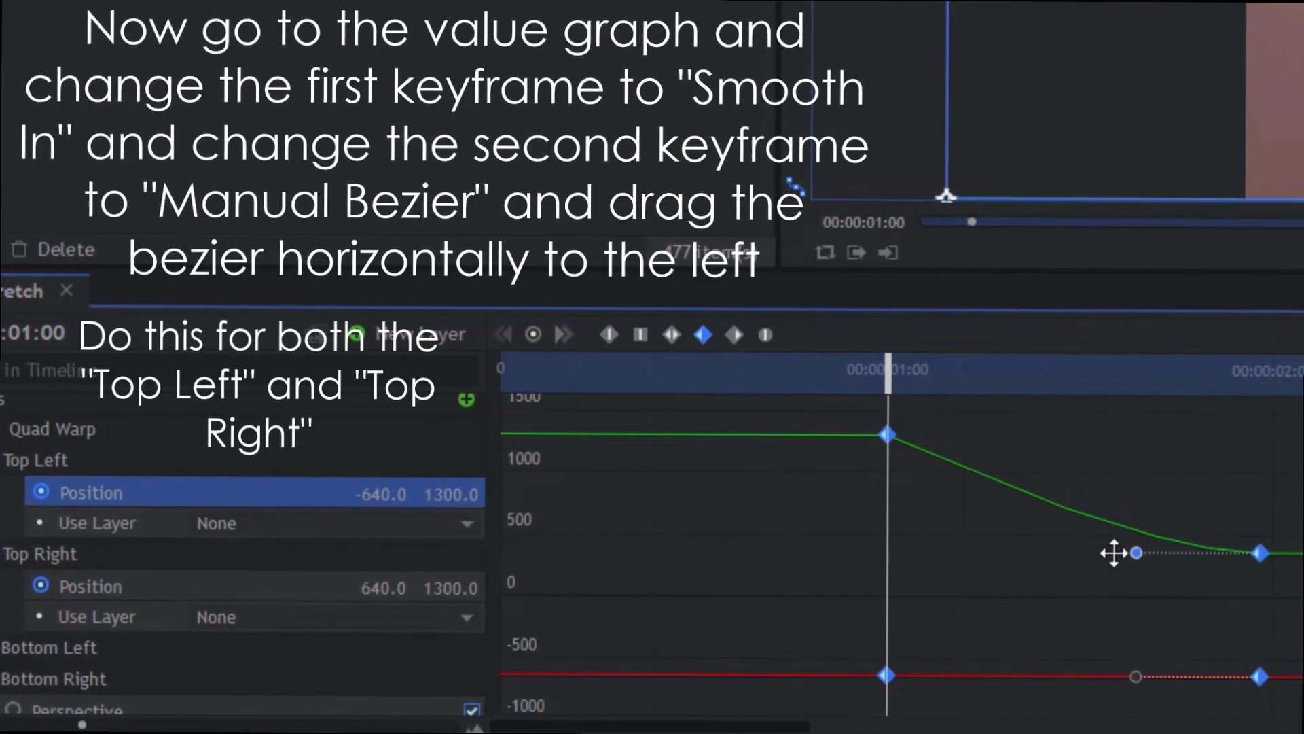
Select the Top Right Position curve in the value graph.
click(807, 592)
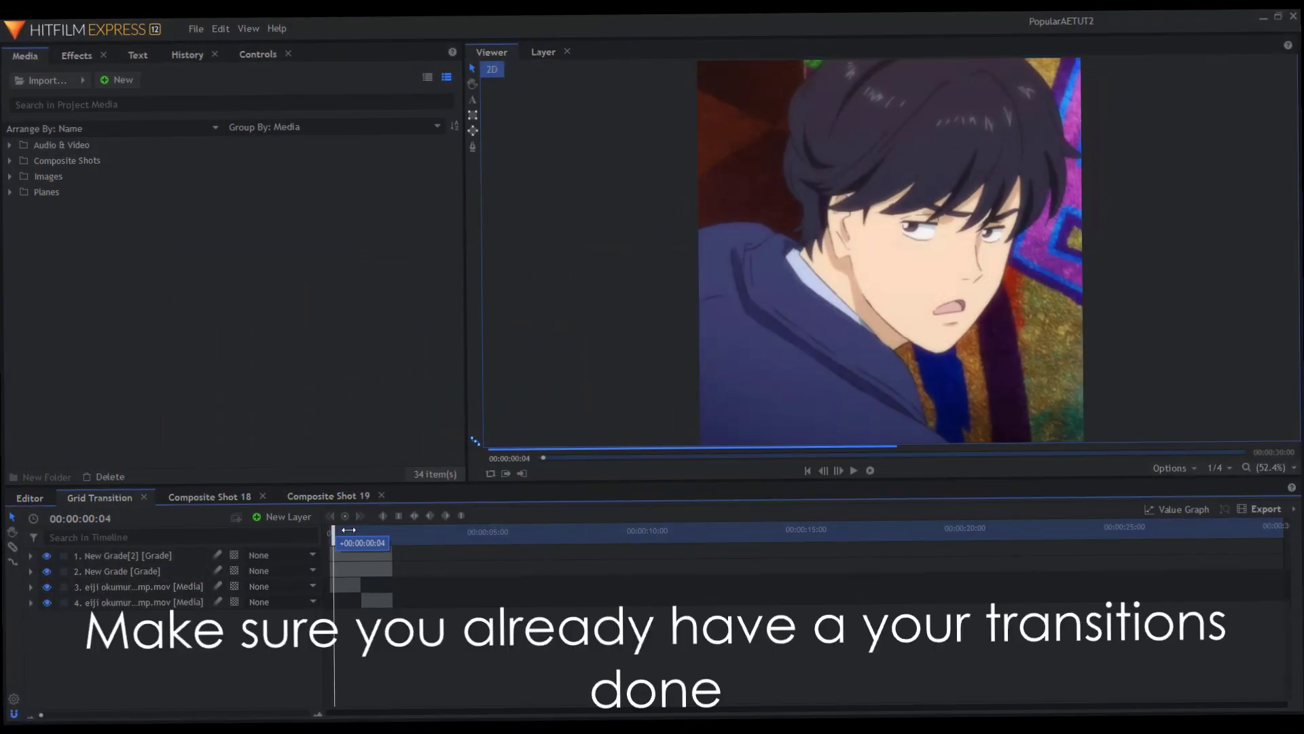
Add a plane layer to Grid Transition with an inverted rectangle mask that frames the clips in white.
mouse_move(349, 529)
mouse_down()
mouse_move(392, 541)
mouse_move(329, 541)
mouse_up()
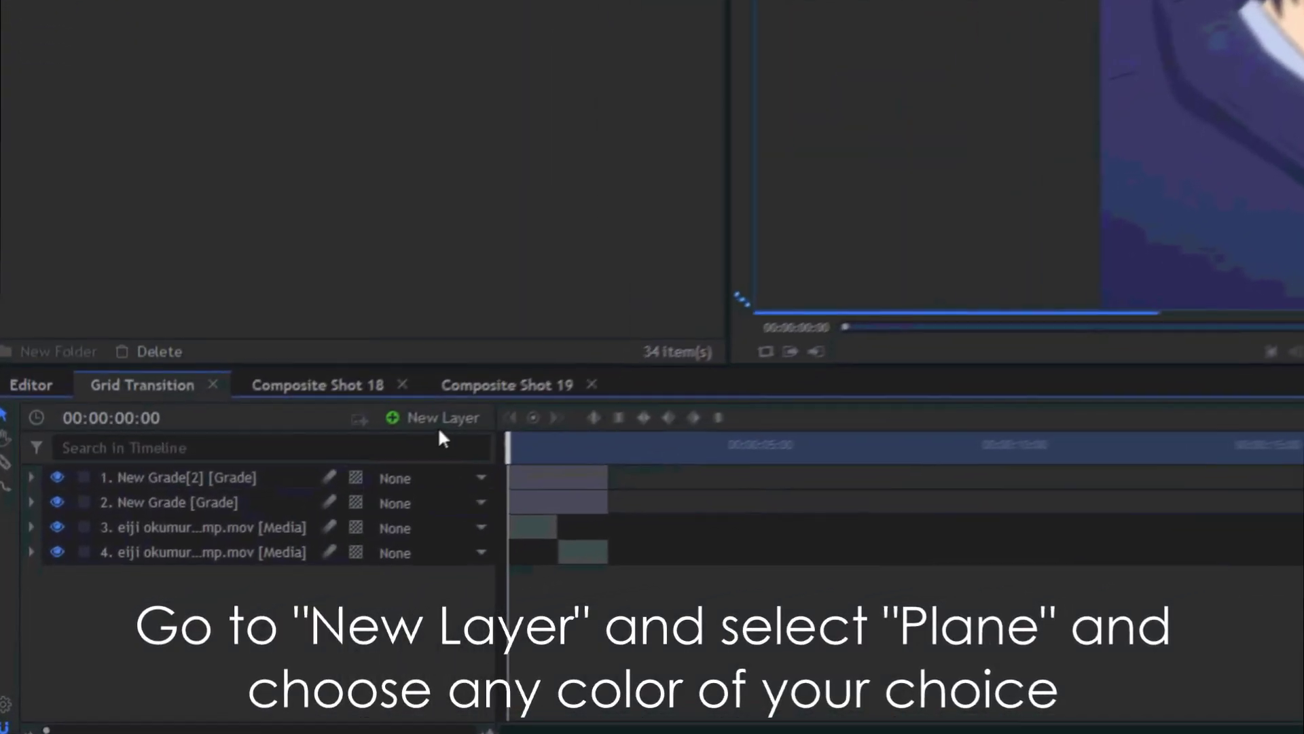
click(443, 418)
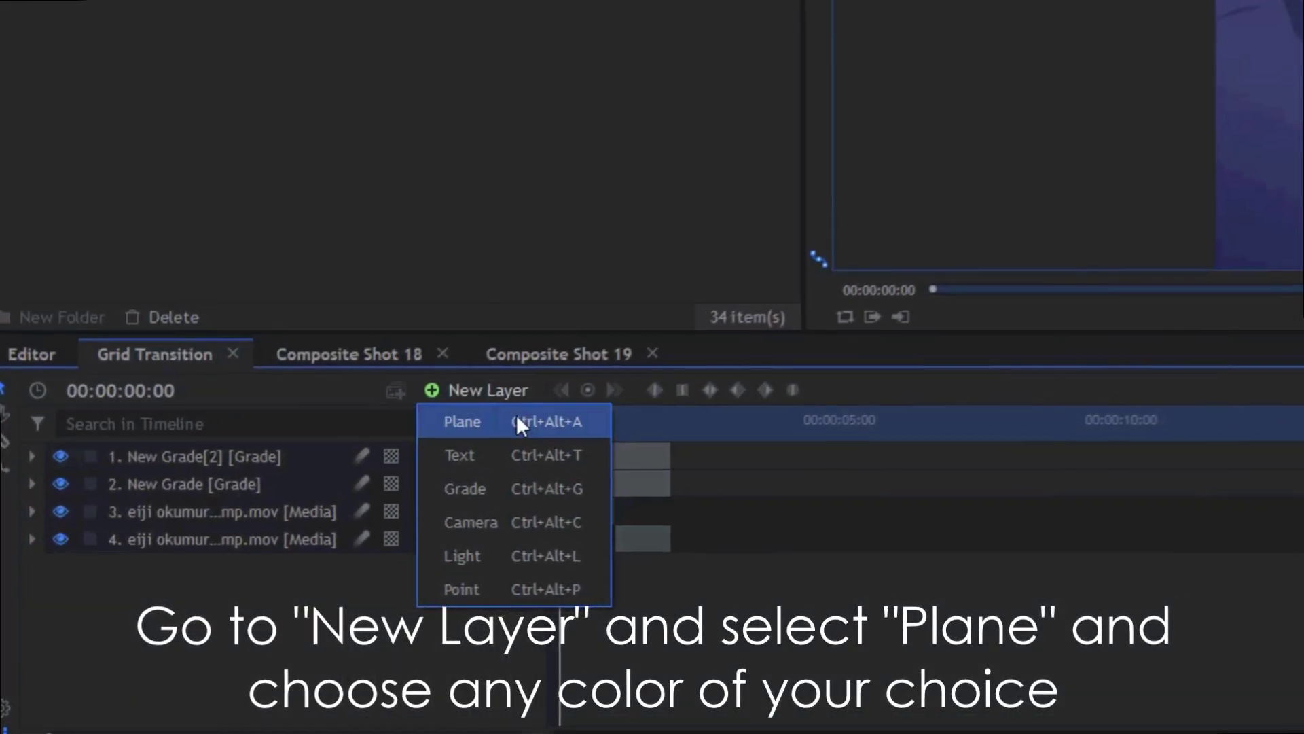
click(435, 448)
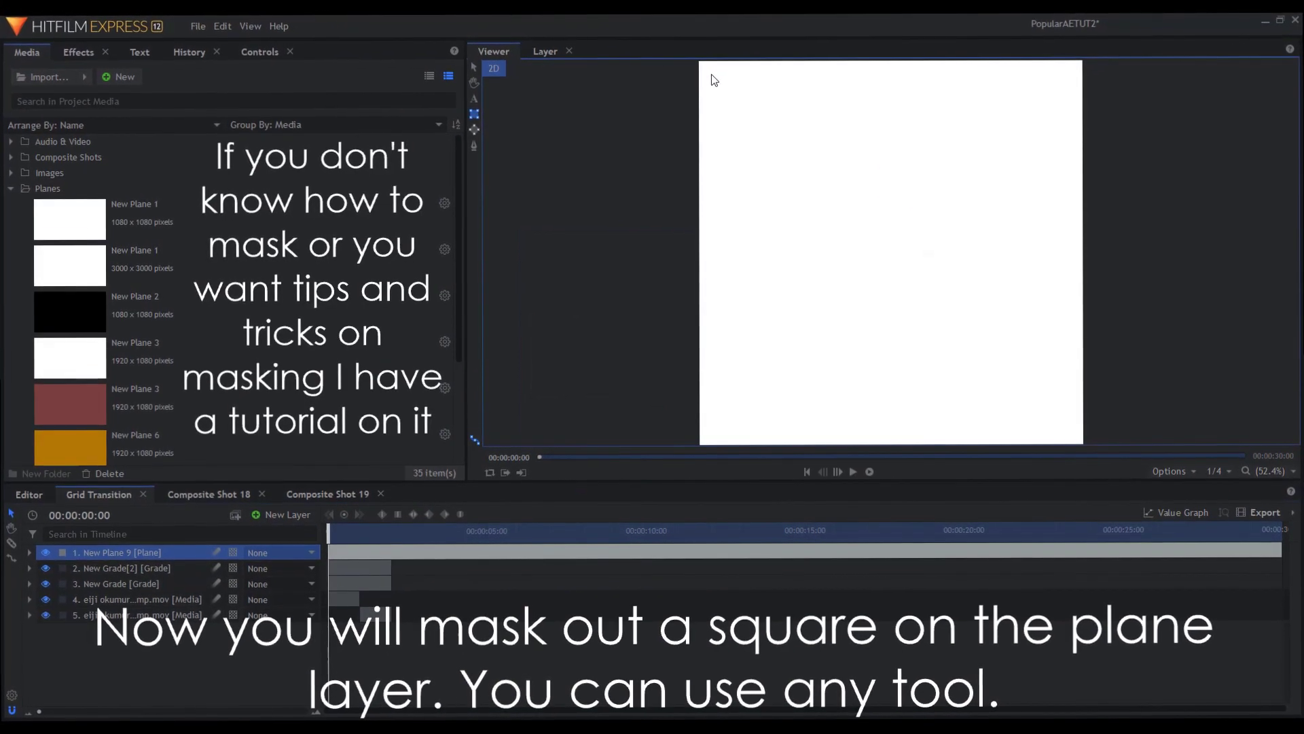
drag(713, 77, 960, 434)
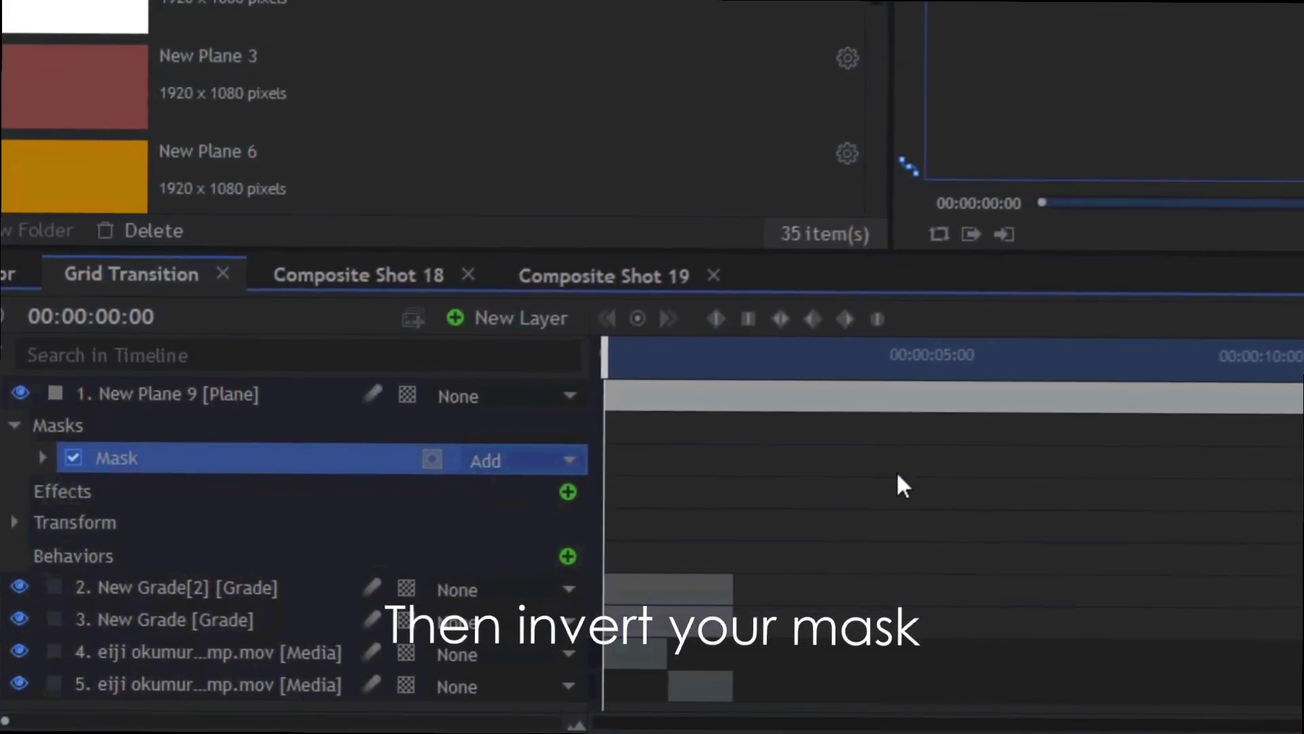
click(6, 396)
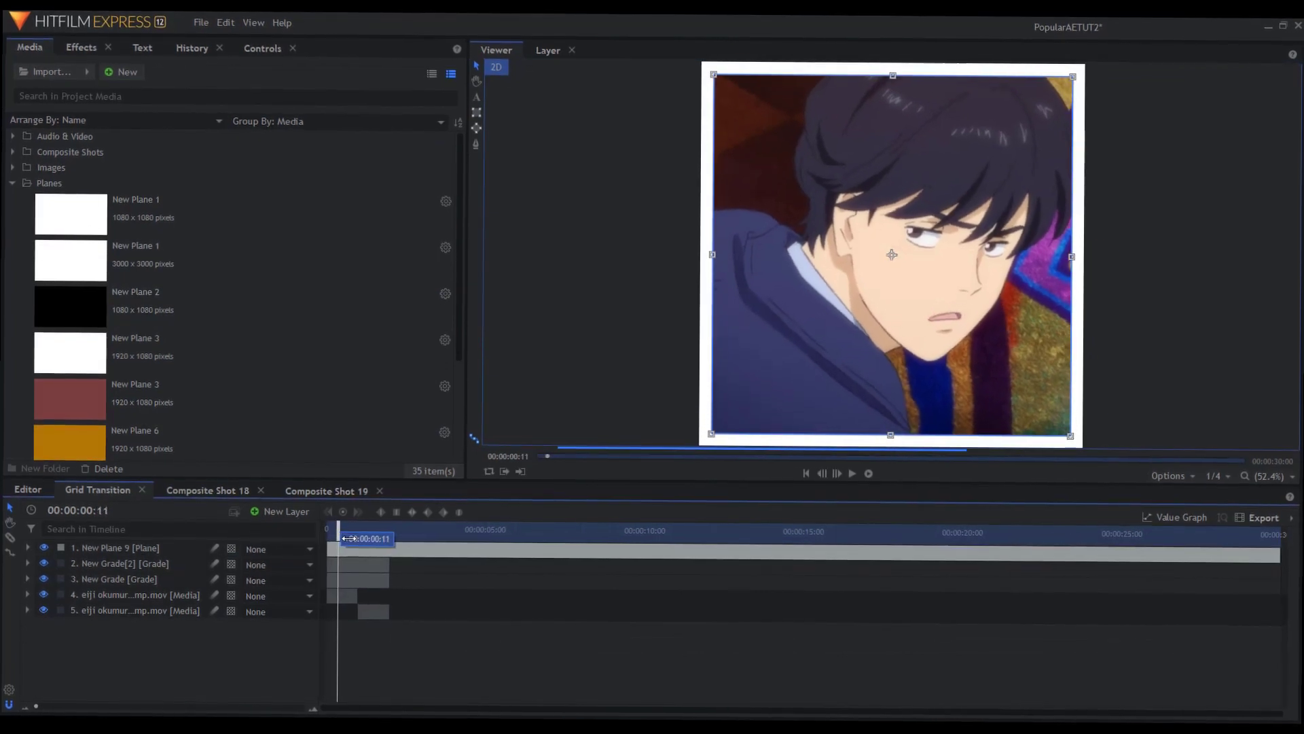
mouse_move(348, 538)
mouse_down()
mouse_move(383, 547)
mouse_move(330, 539)
mouse_up()
Drag the Grid Transition composite from Media into Composite Shot 18's timeline as its only layer.
right_click(127, 151)
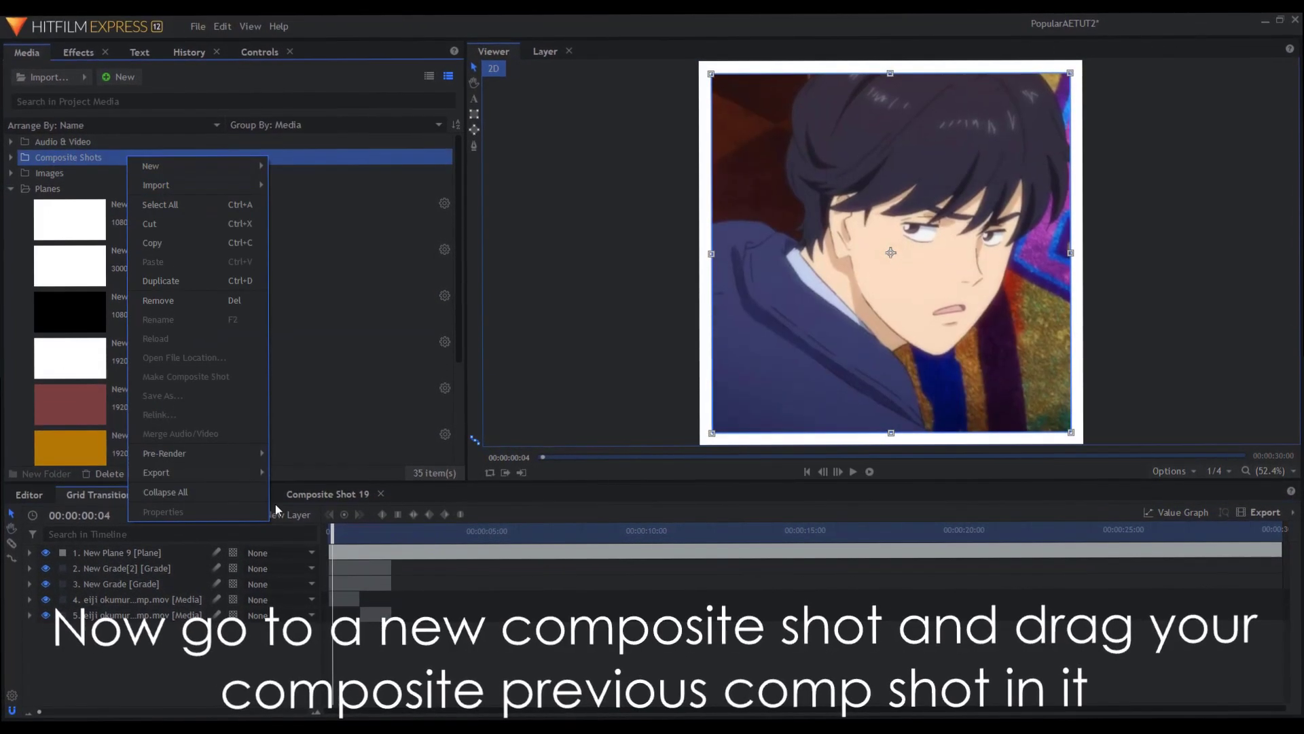
click(238, 494)
click(228, 491)
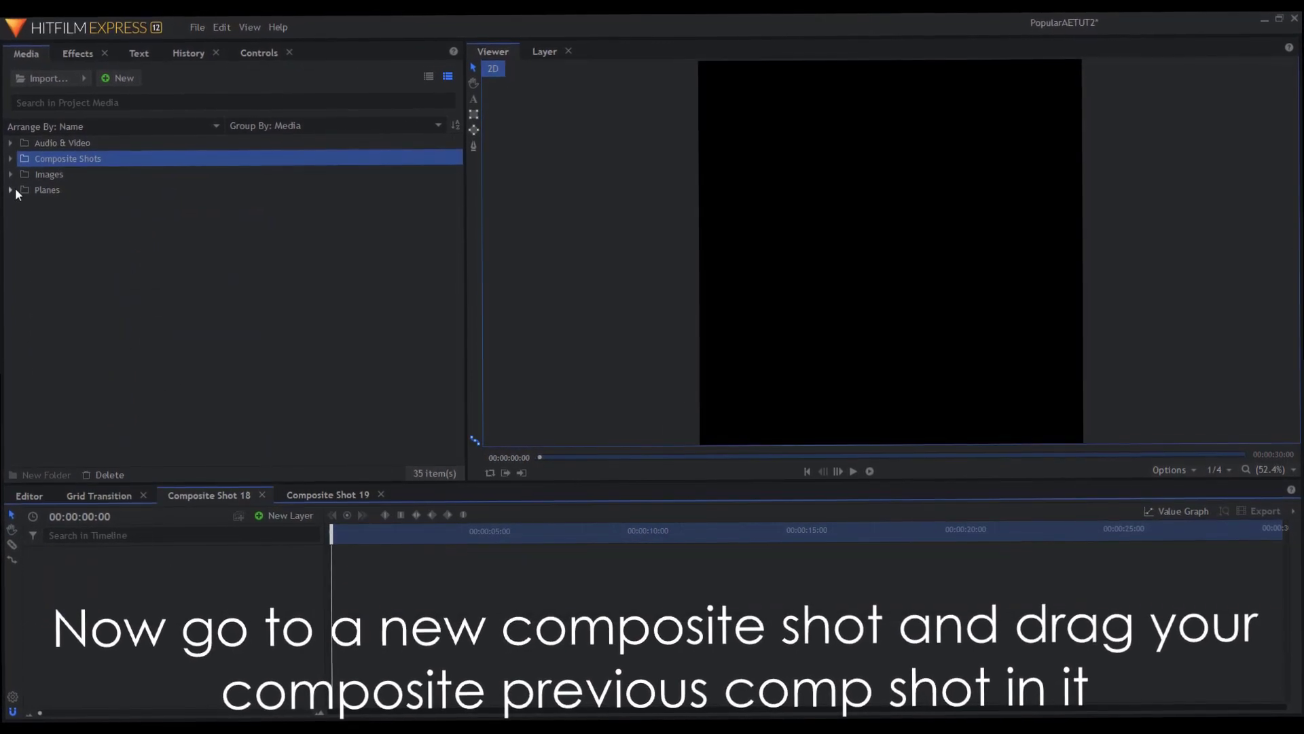
click(11, 160)
scroll(124, 230, down, 5)
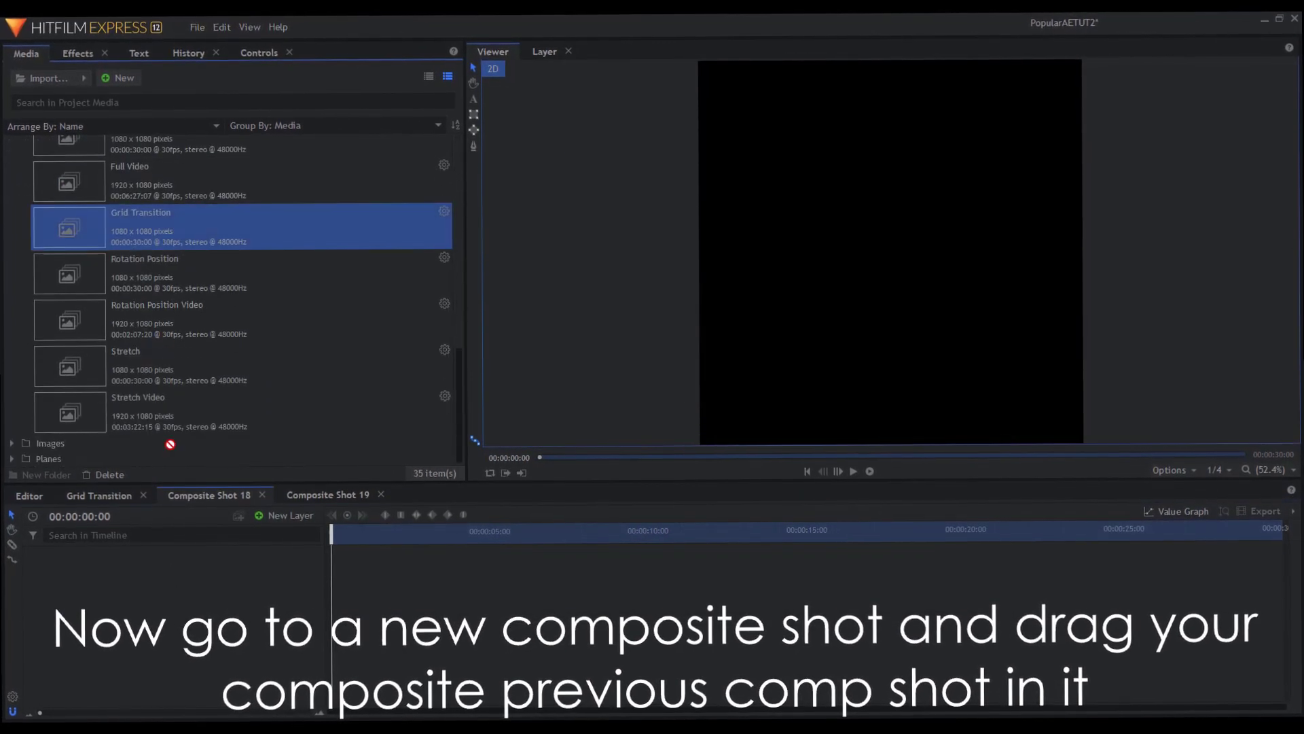
drag(155, 212, 170, 551)
right_click(121, 359)
click(204, 693)
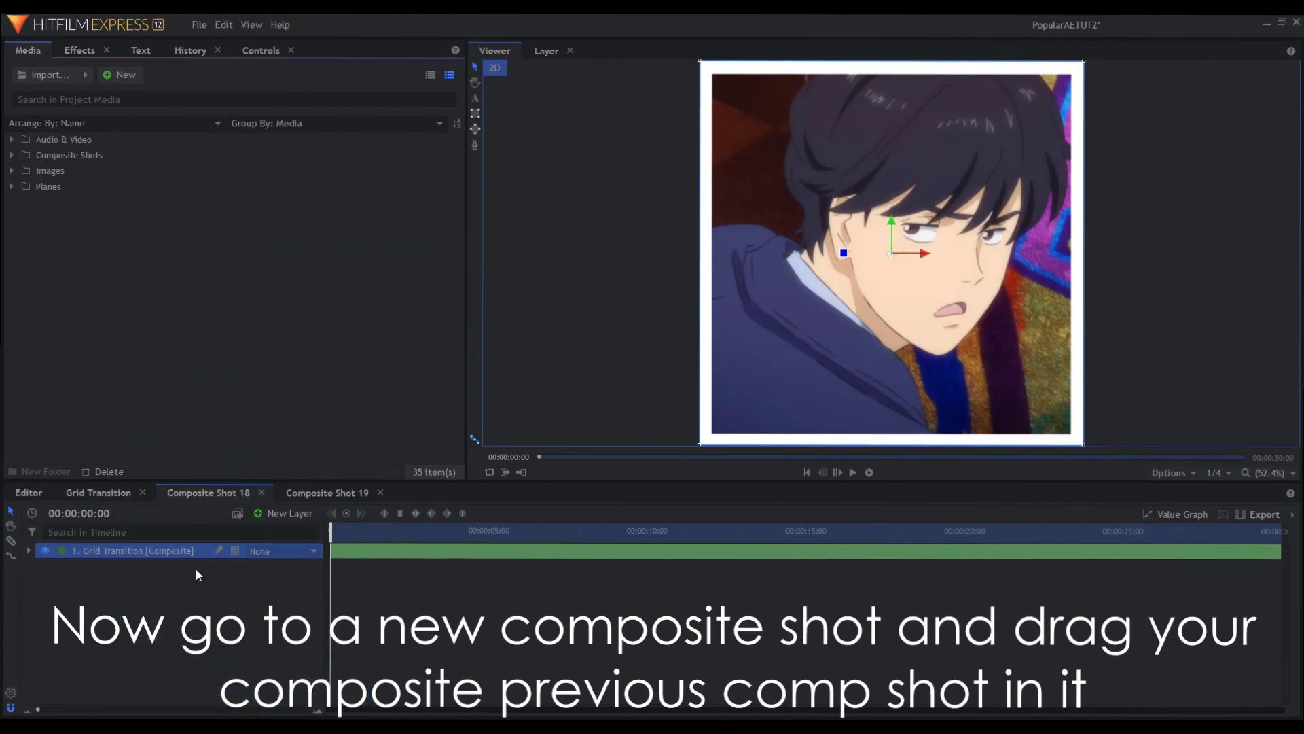
drag(358, 531, 285, 545)
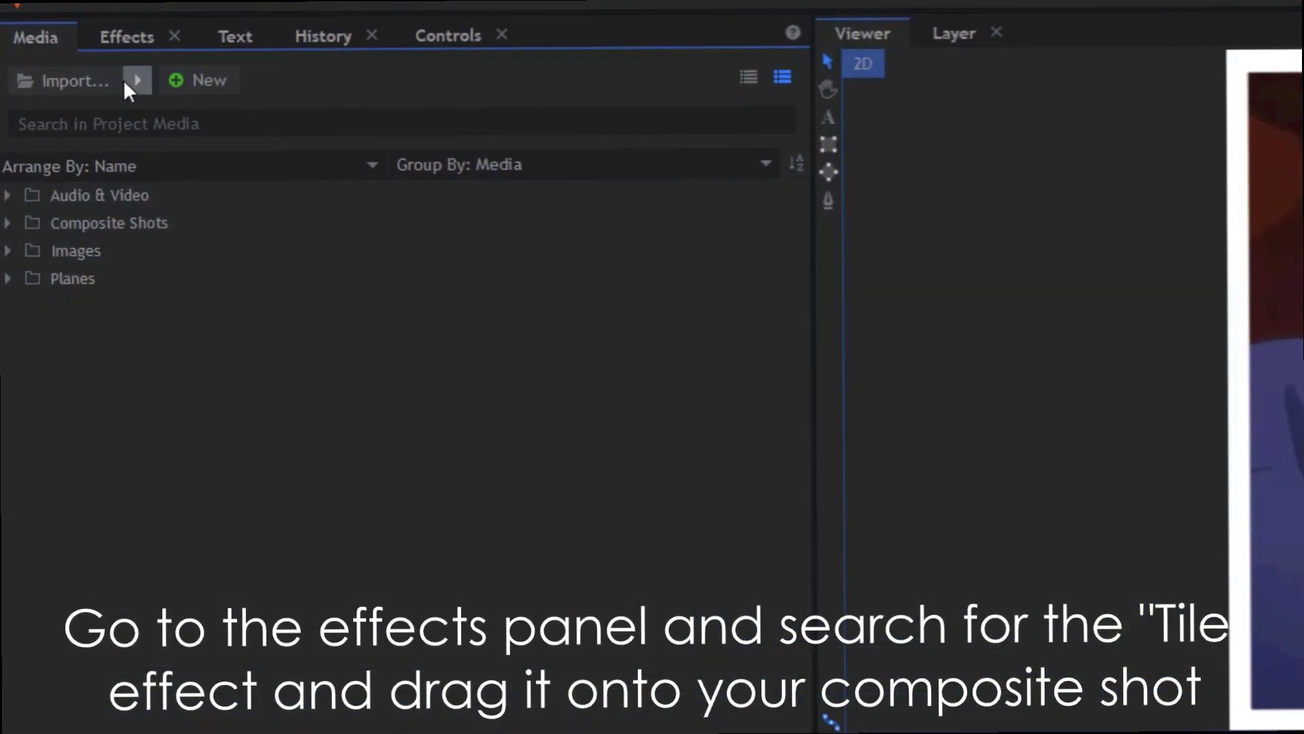
Apply the Tile effect to the Grid Transition layer and set its scale to 95%.
click(127, 37)
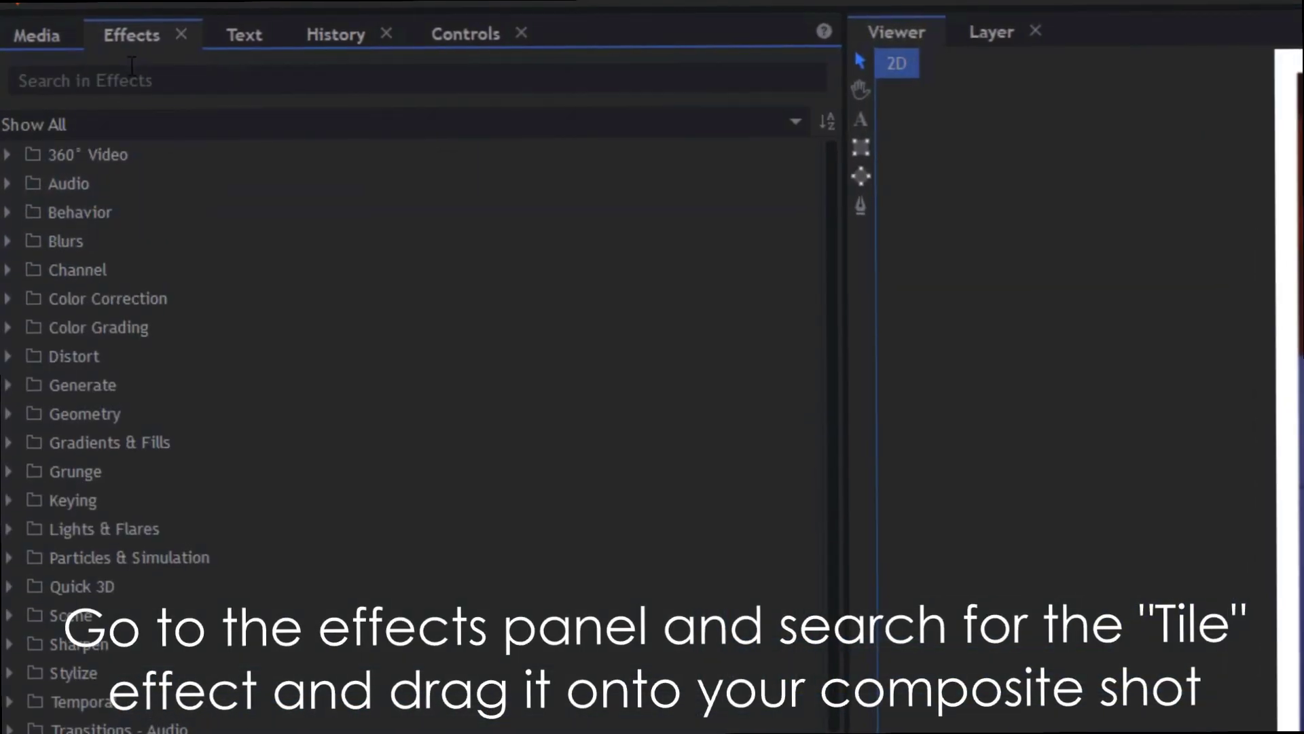
click(133, 80)
text(tile)
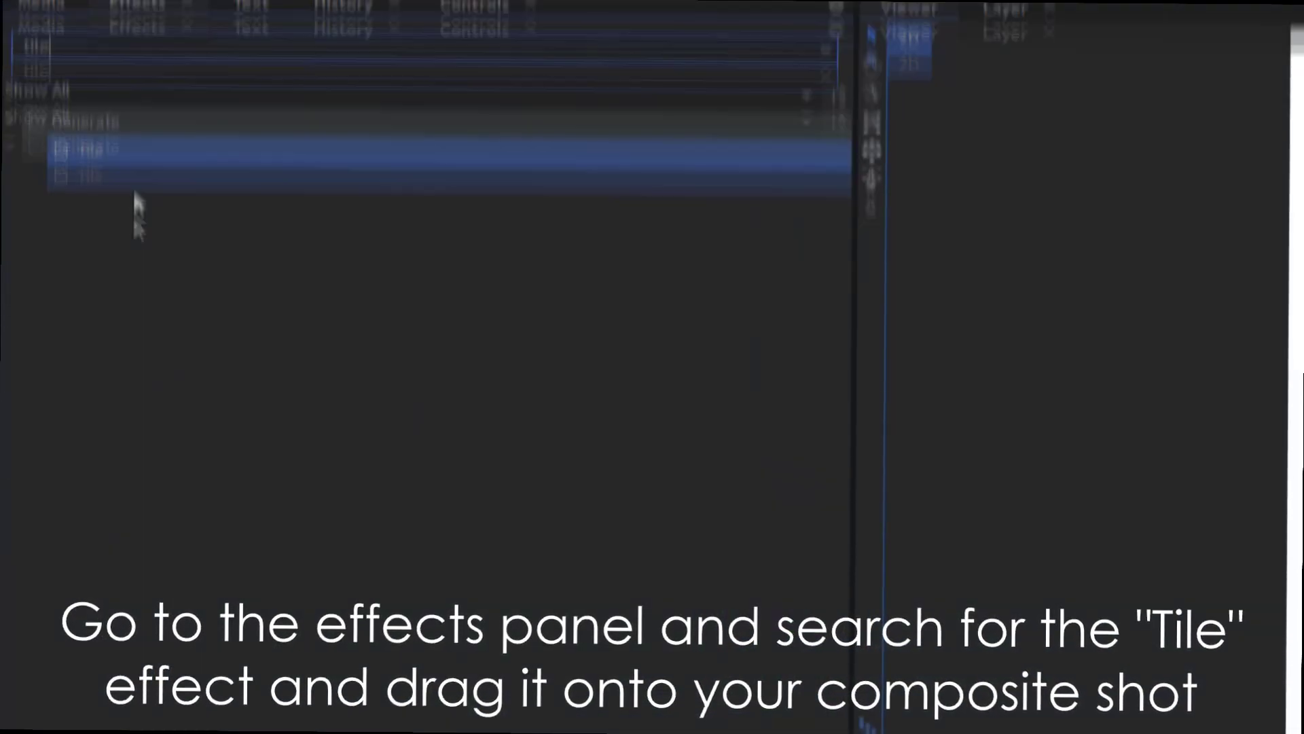
drag(89, 180, 349, 426)
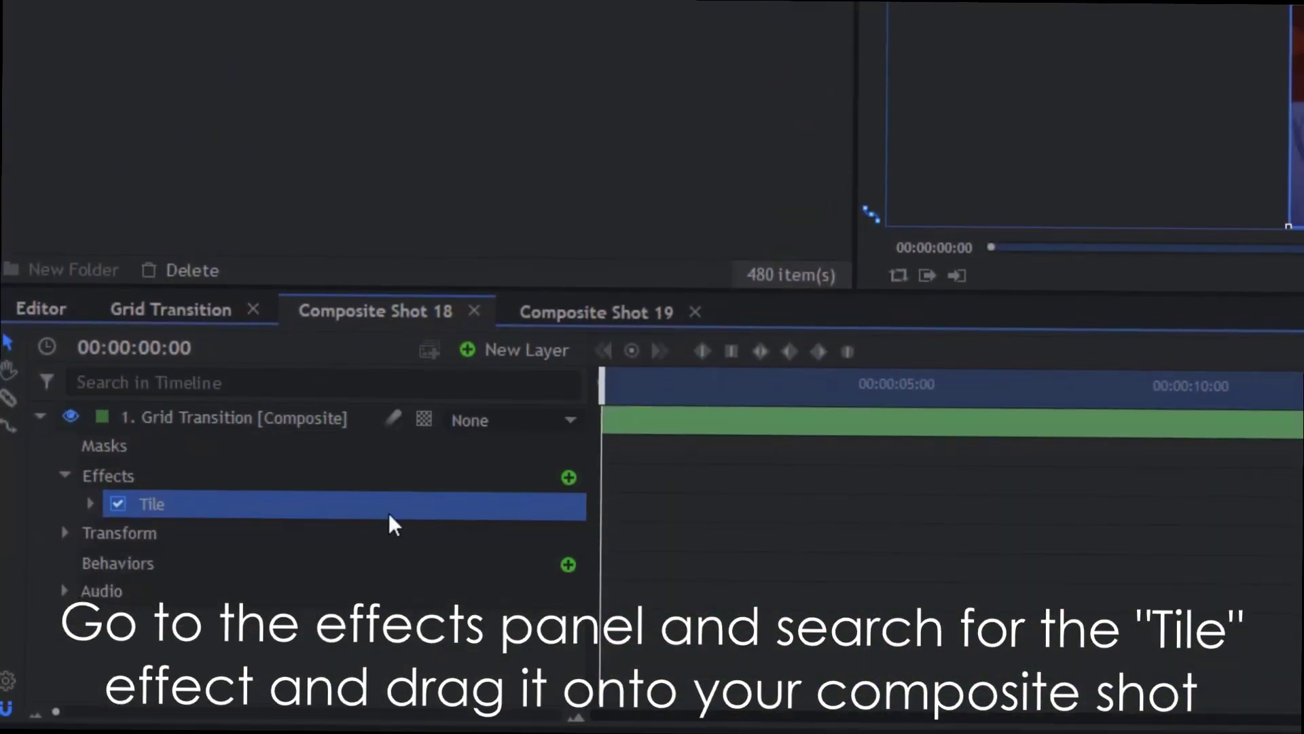
click(65, 545)
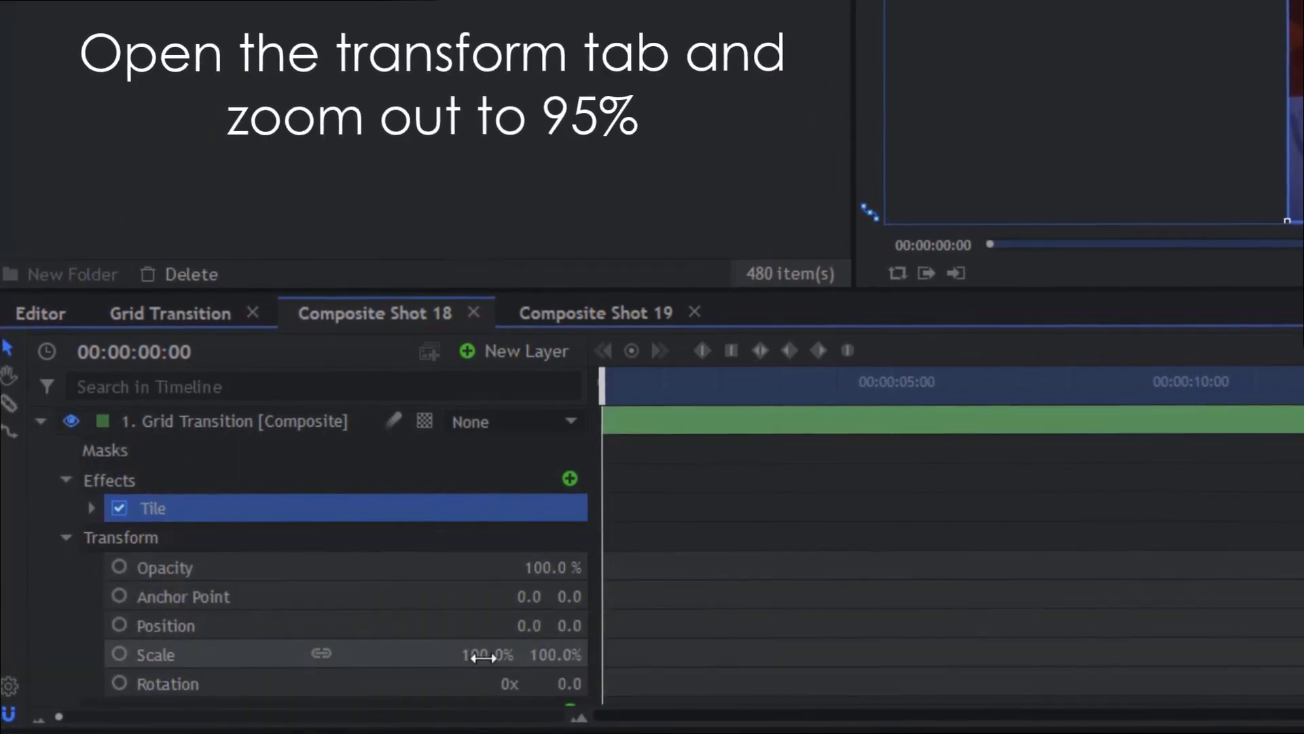
text(5)
key(Return)
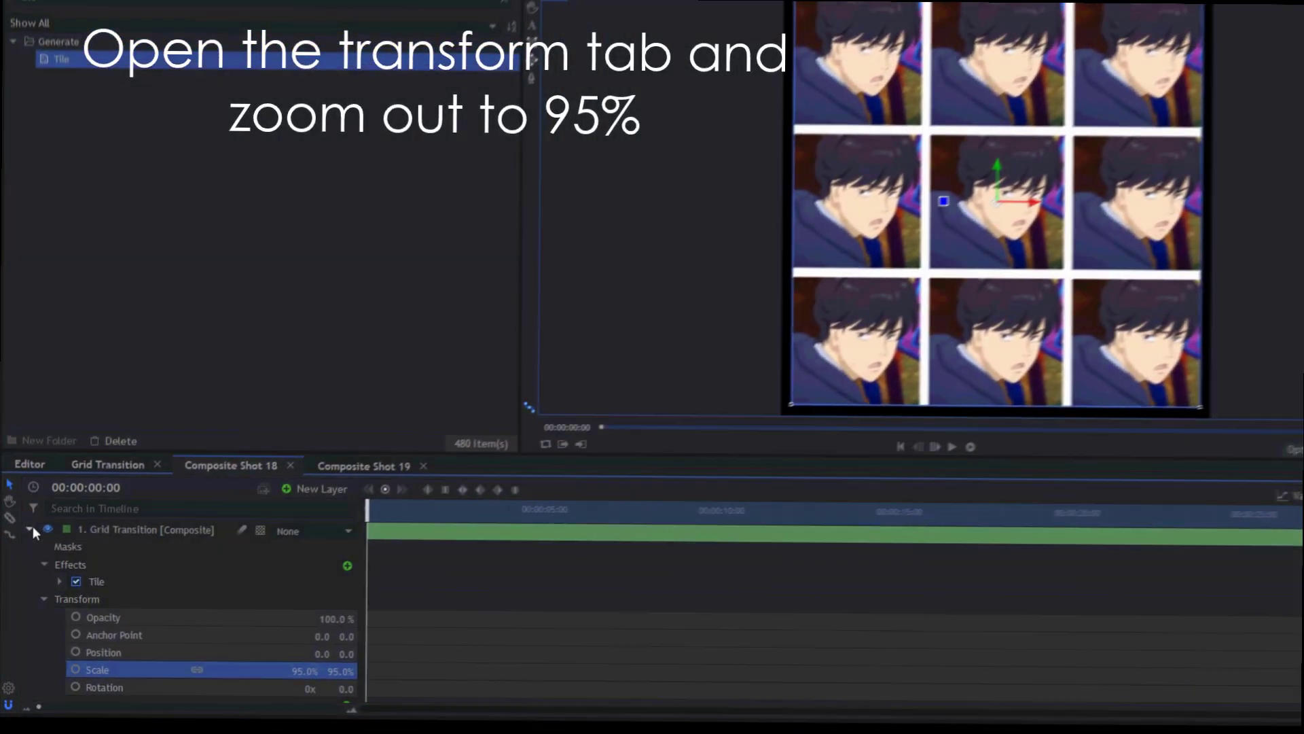
click(29, 542)
Add a white plane beneath the Grid Transition layer, then switch to Composite Shot 19.
click(292, 511)
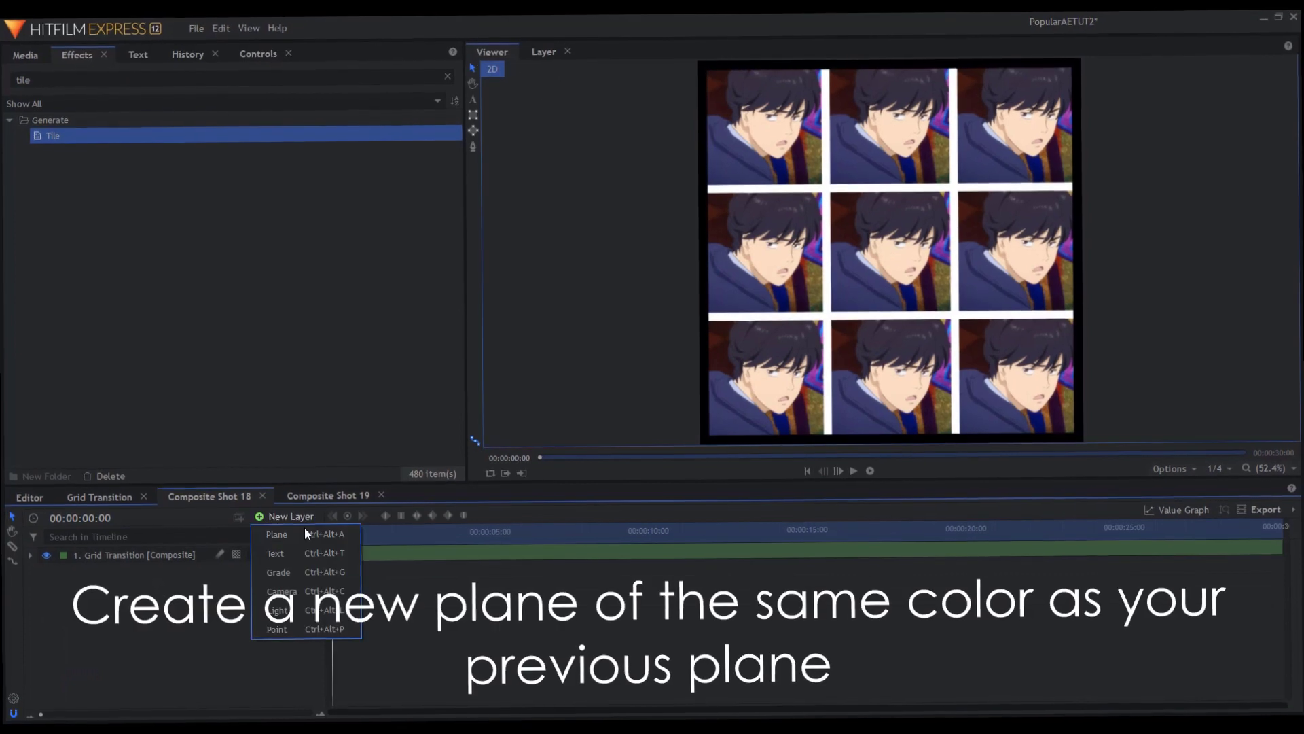
click(307, 530)
click(725, 432)
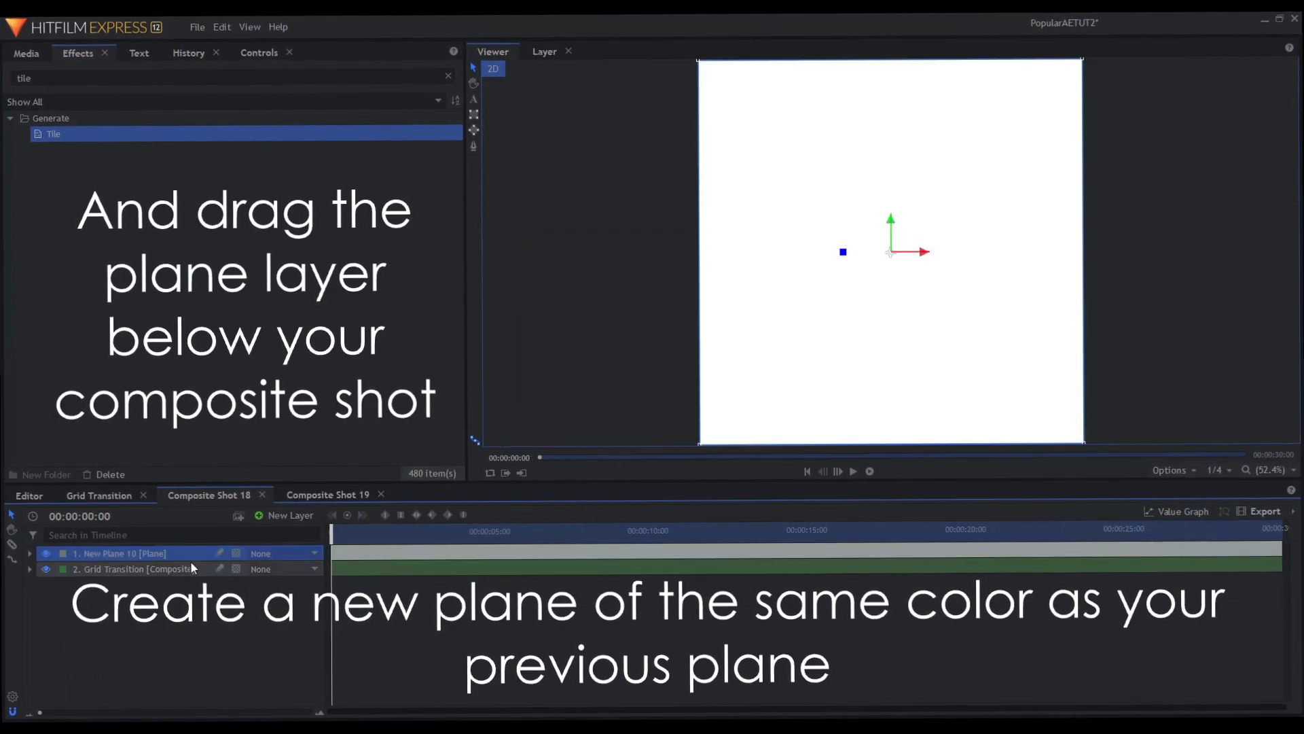
drag(192, 591, 192, 589)
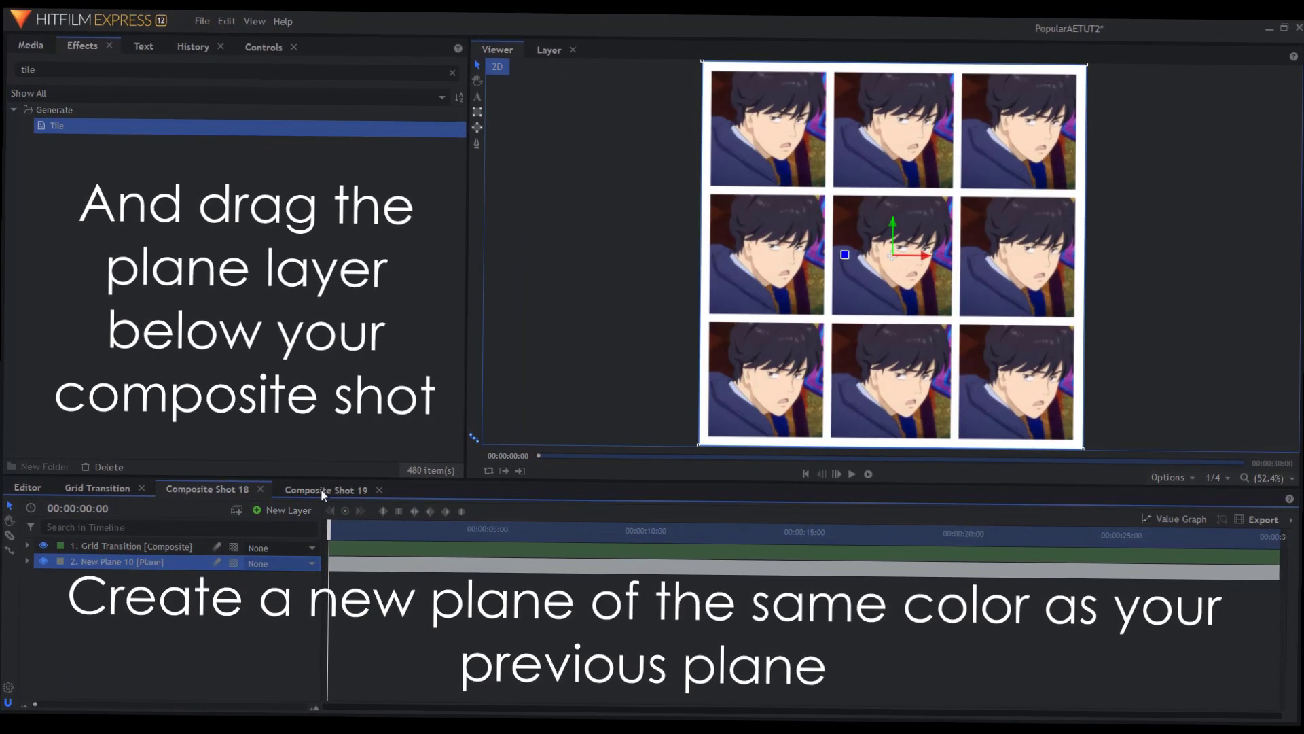
click(323, 494)
click(29, 48)
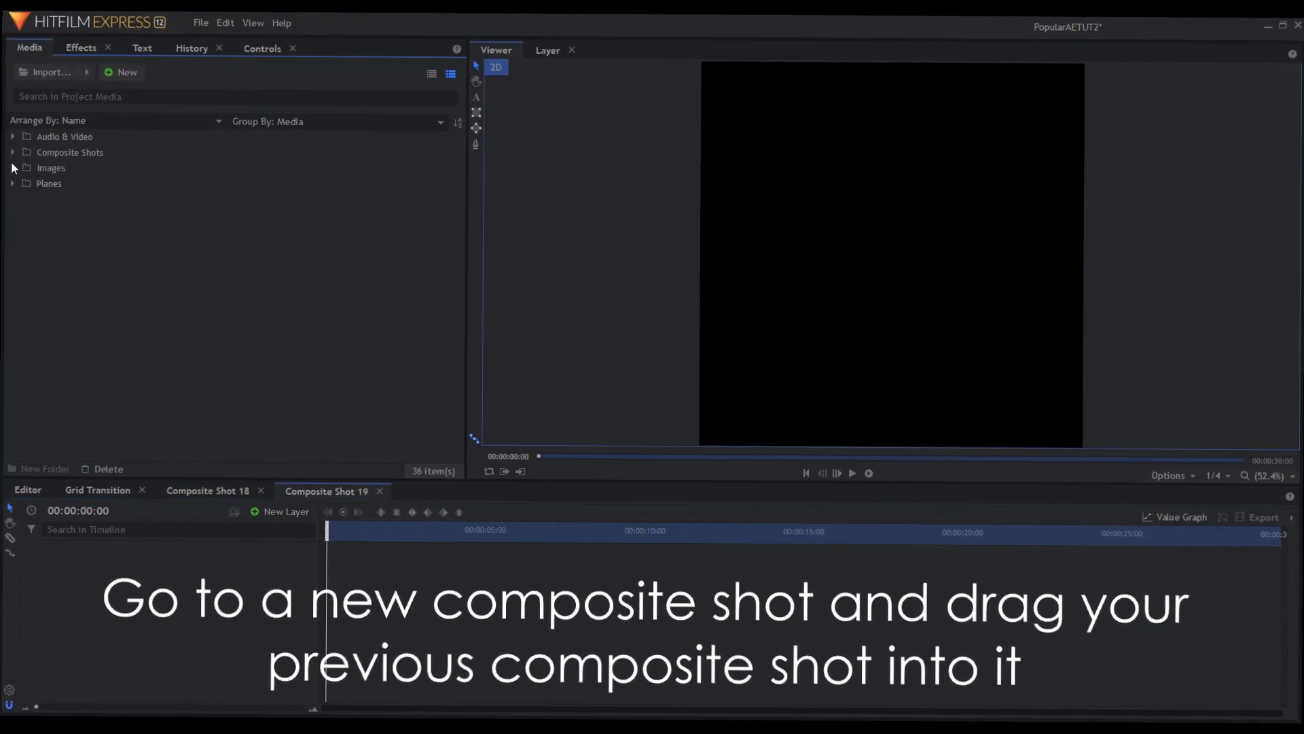
Place Composite Shot 18 into Composite Shot 19's timeline and make the layer 3D.
scroll(170, 217, down, 3)
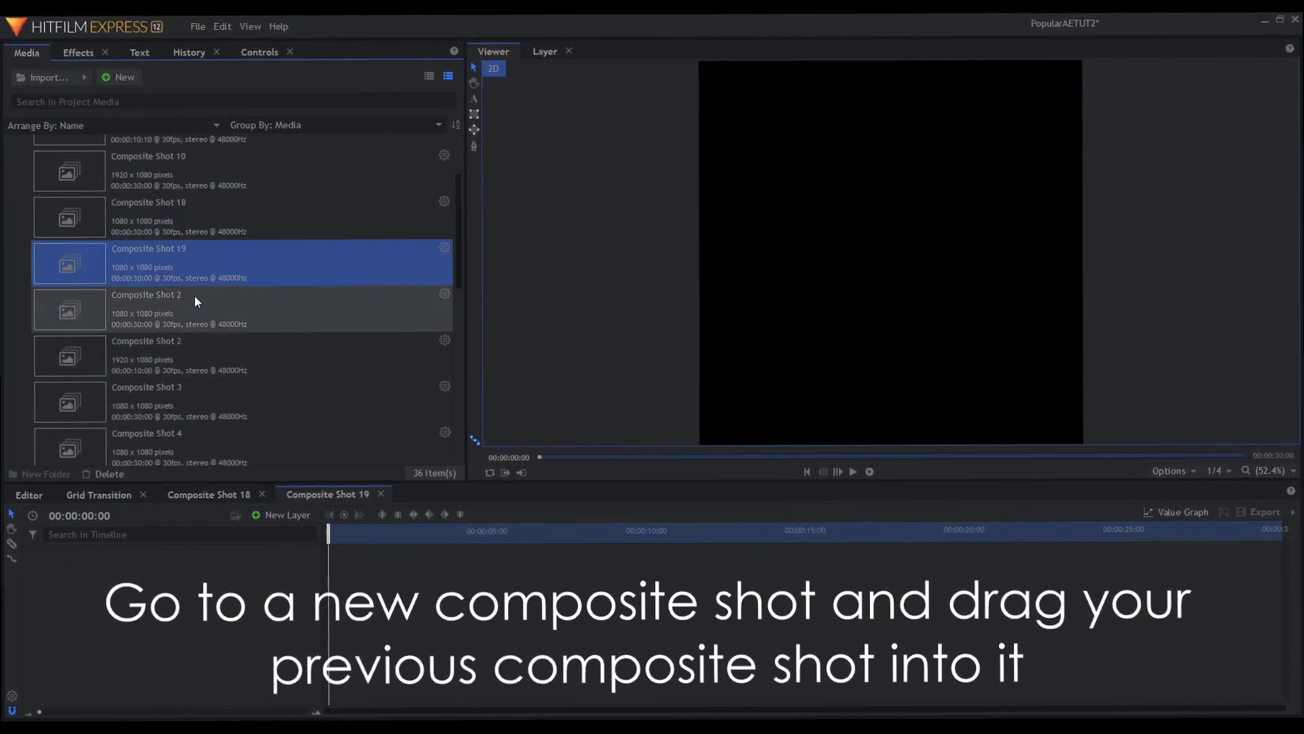
drag(204, 217, 194, 551)
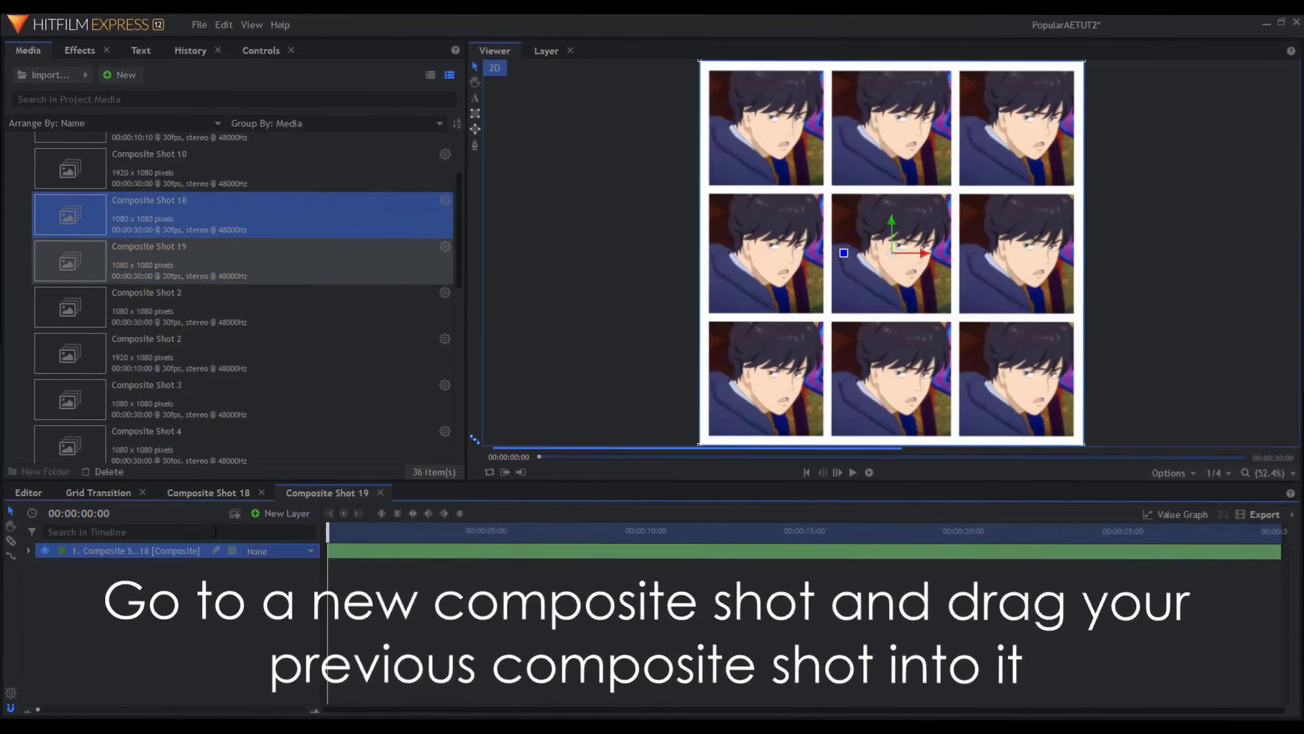
right_click(178, 336)
click(293, 669)
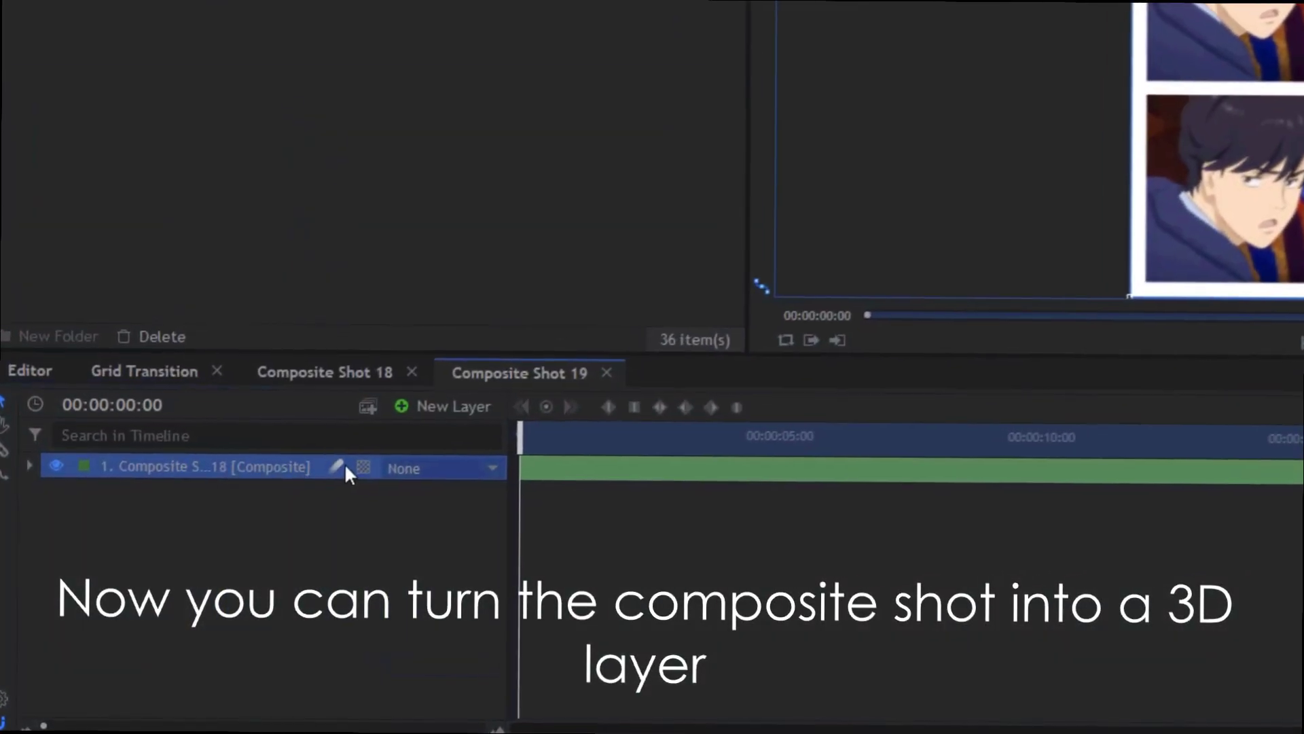
click(372, 462)
click(420, 460)
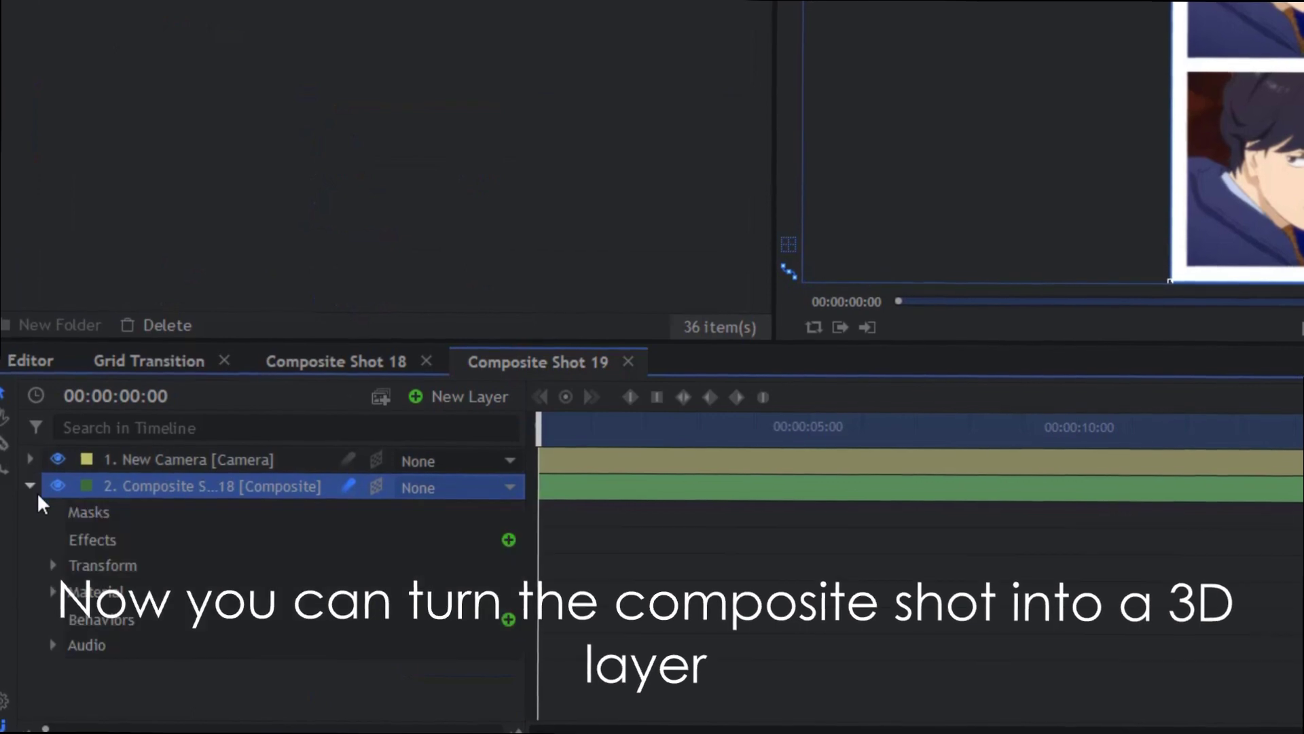
Tilt the tiled grid around its Y axis, setting a different Rotation Y at a later frame.
click(53, 567)
scroll(476, 653, down, 4)
scroll(511, 639, up, 2)
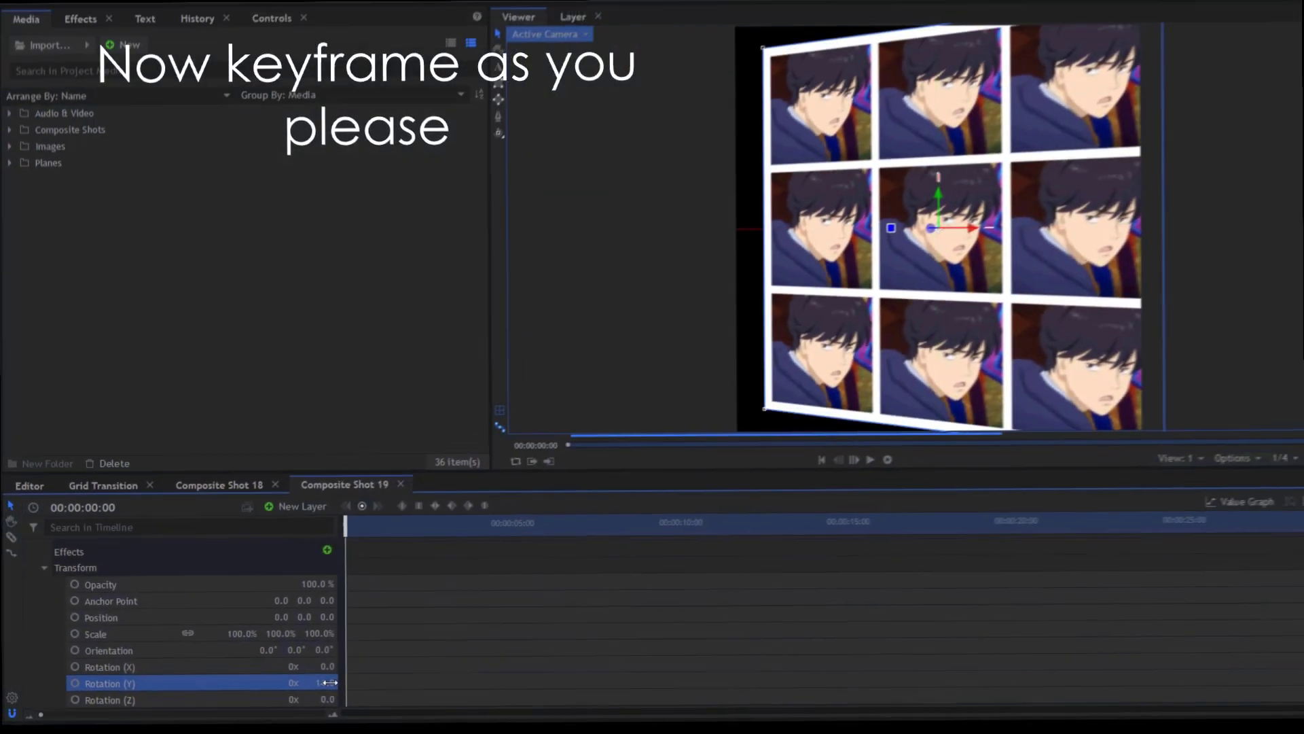
drag(315, 683, 317, 678)
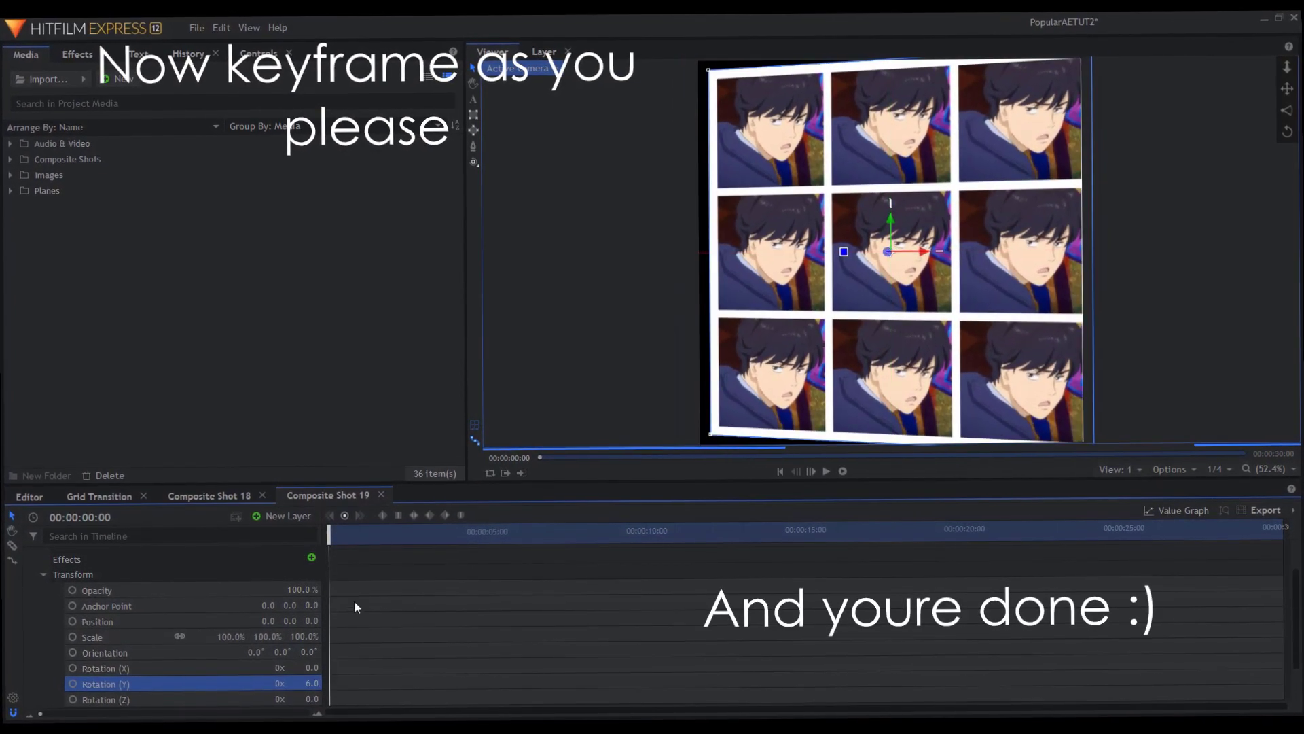
drag(341, 540, 372, 608)
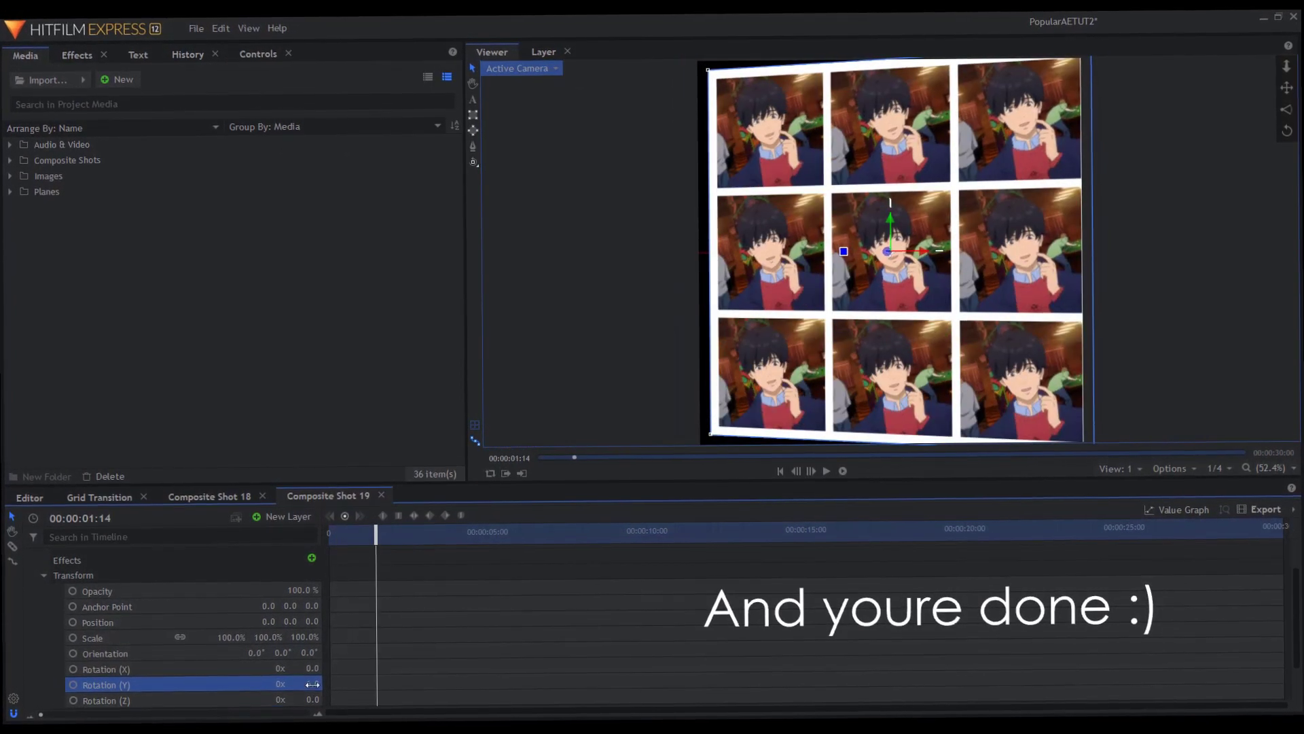
drag(313, 684, 310, 684)
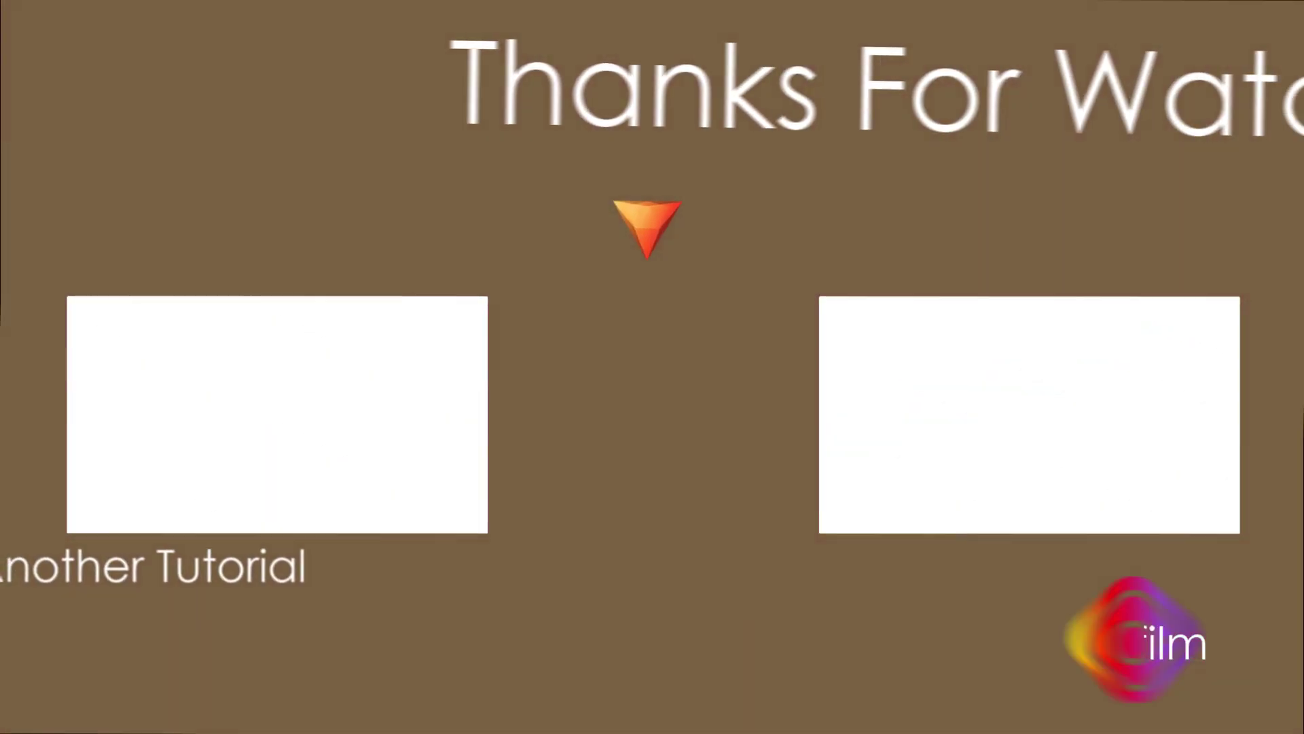